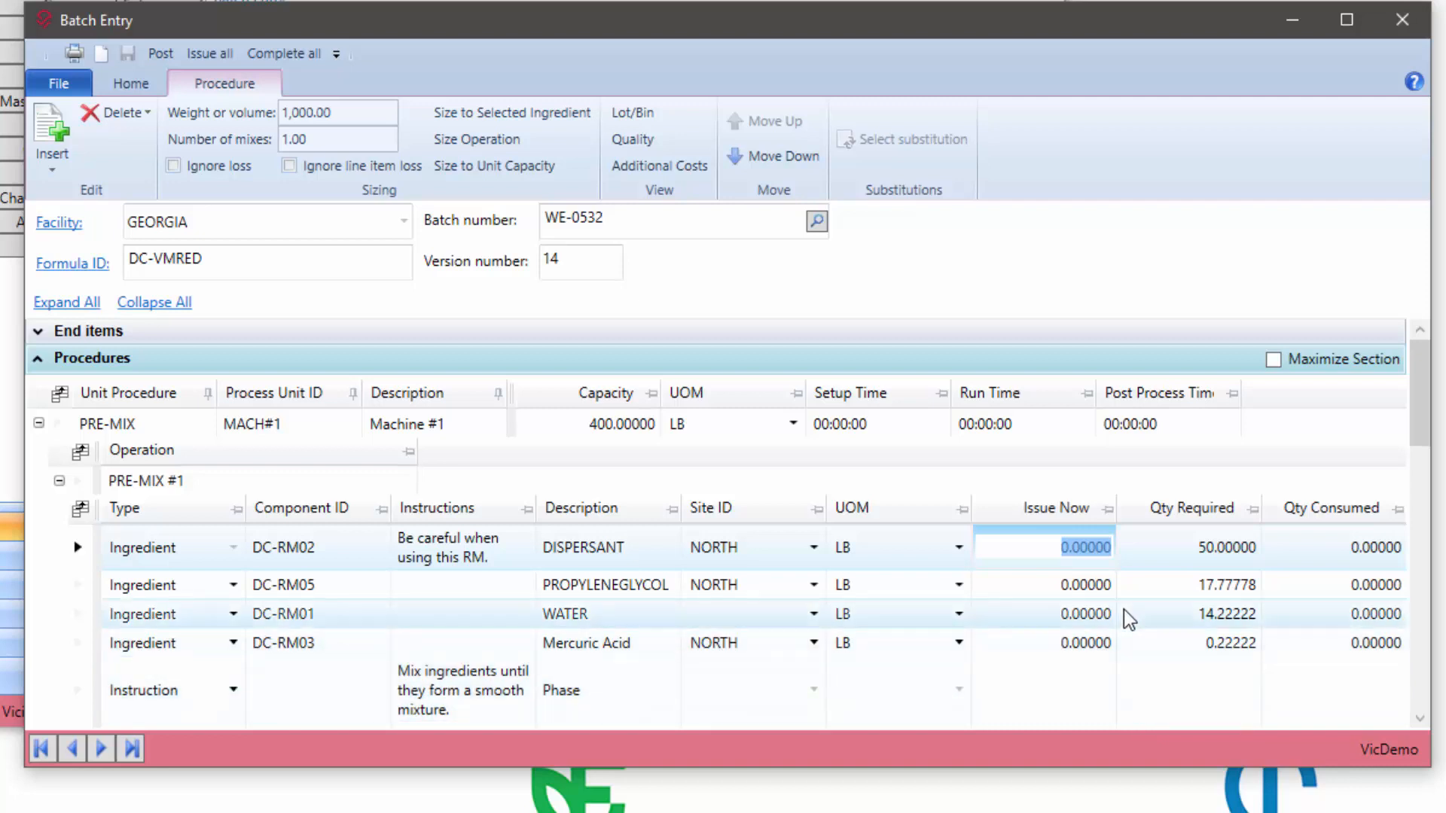
# Enter an Issue Now quantity of 50 for ingredient DC-RM02 and bring up its lot selection
pyautogui.click(1205, 560)
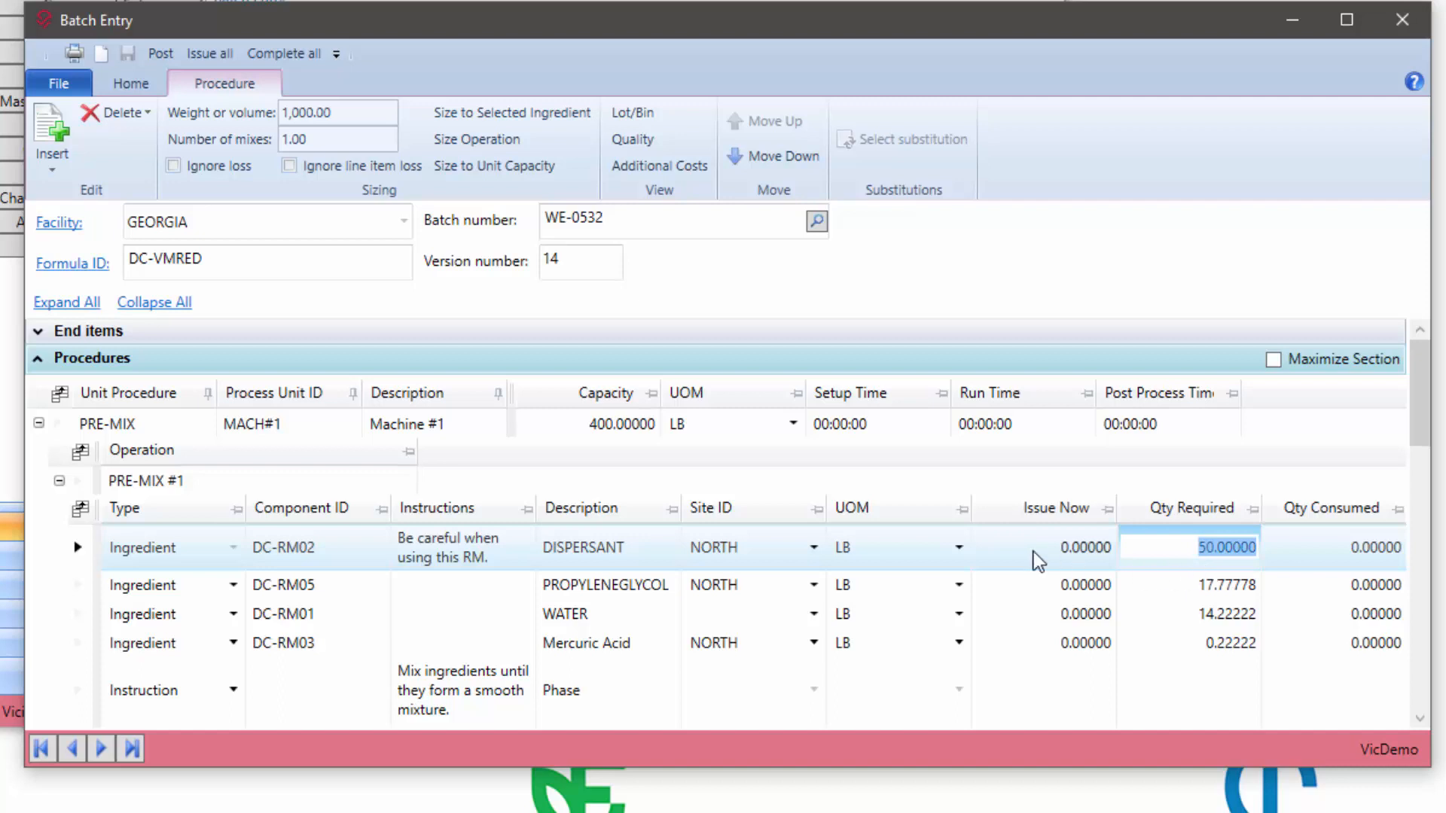
pyautogui.click(1078, 554)
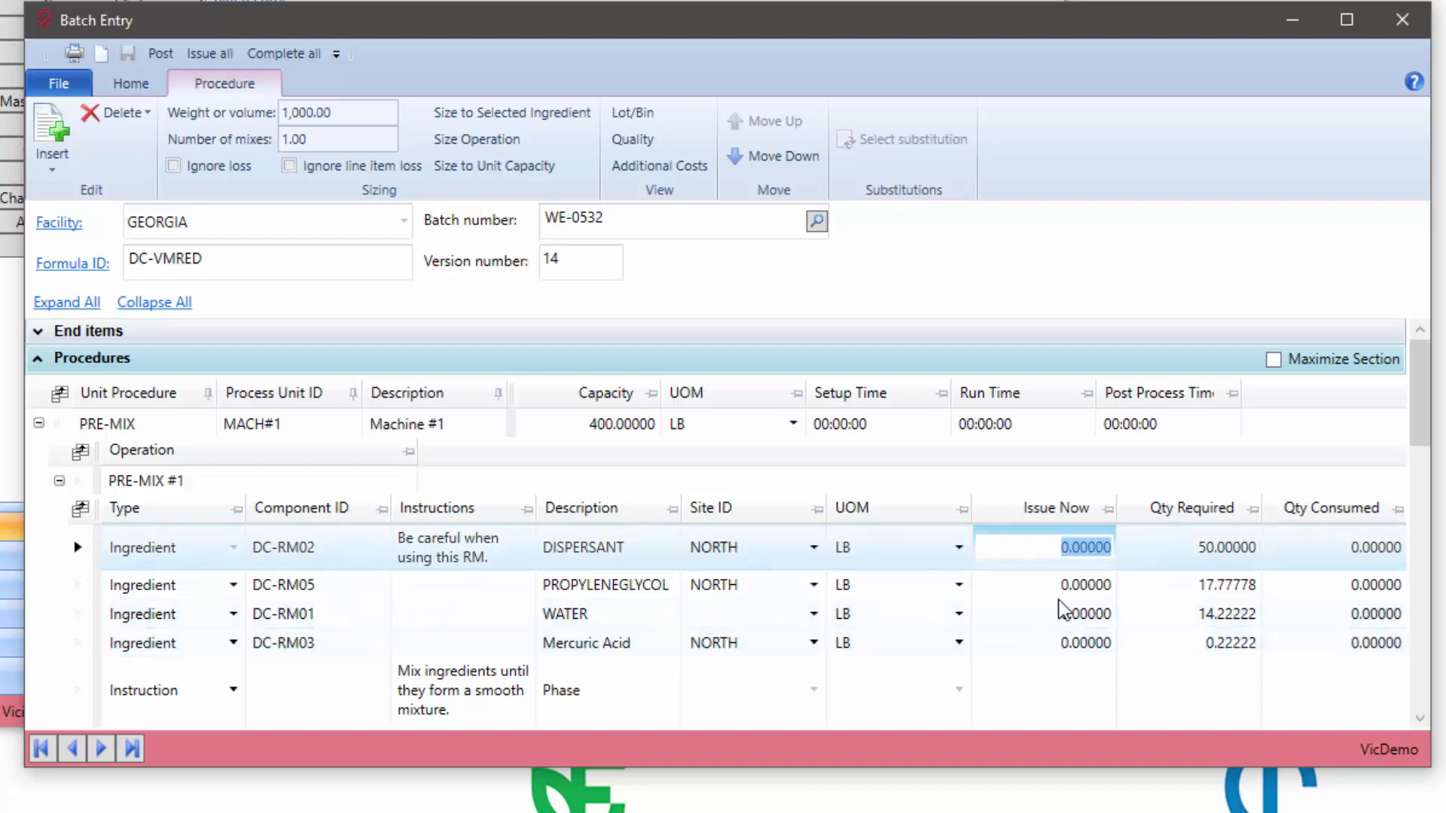
pyautogui.write('50.')
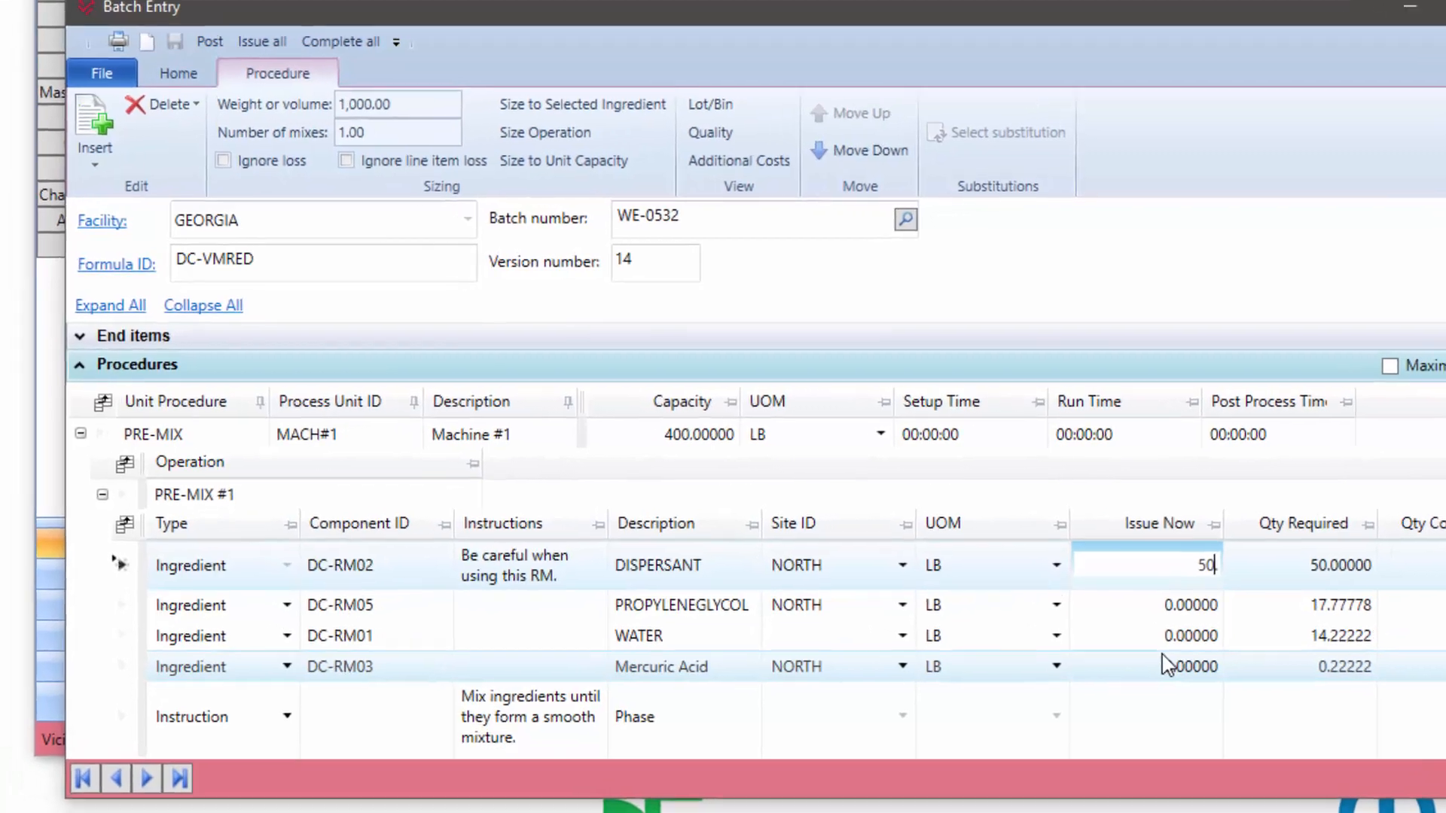
pyautogui.click(1080, 581)
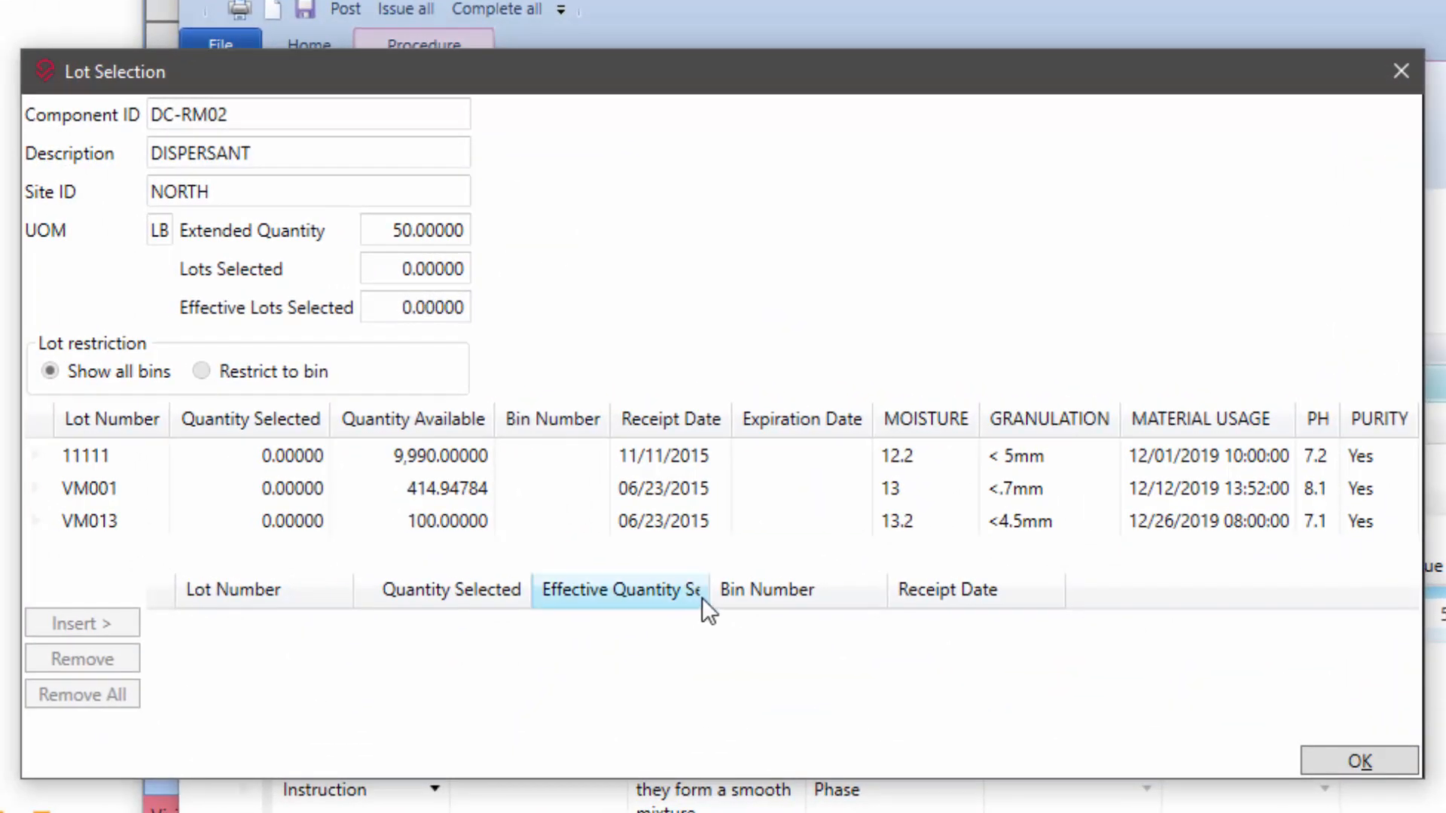
# Add the entire available quantity of lot VM001 to the selected lots, and remove all selected lots again
pyautogui.click(130, 454)
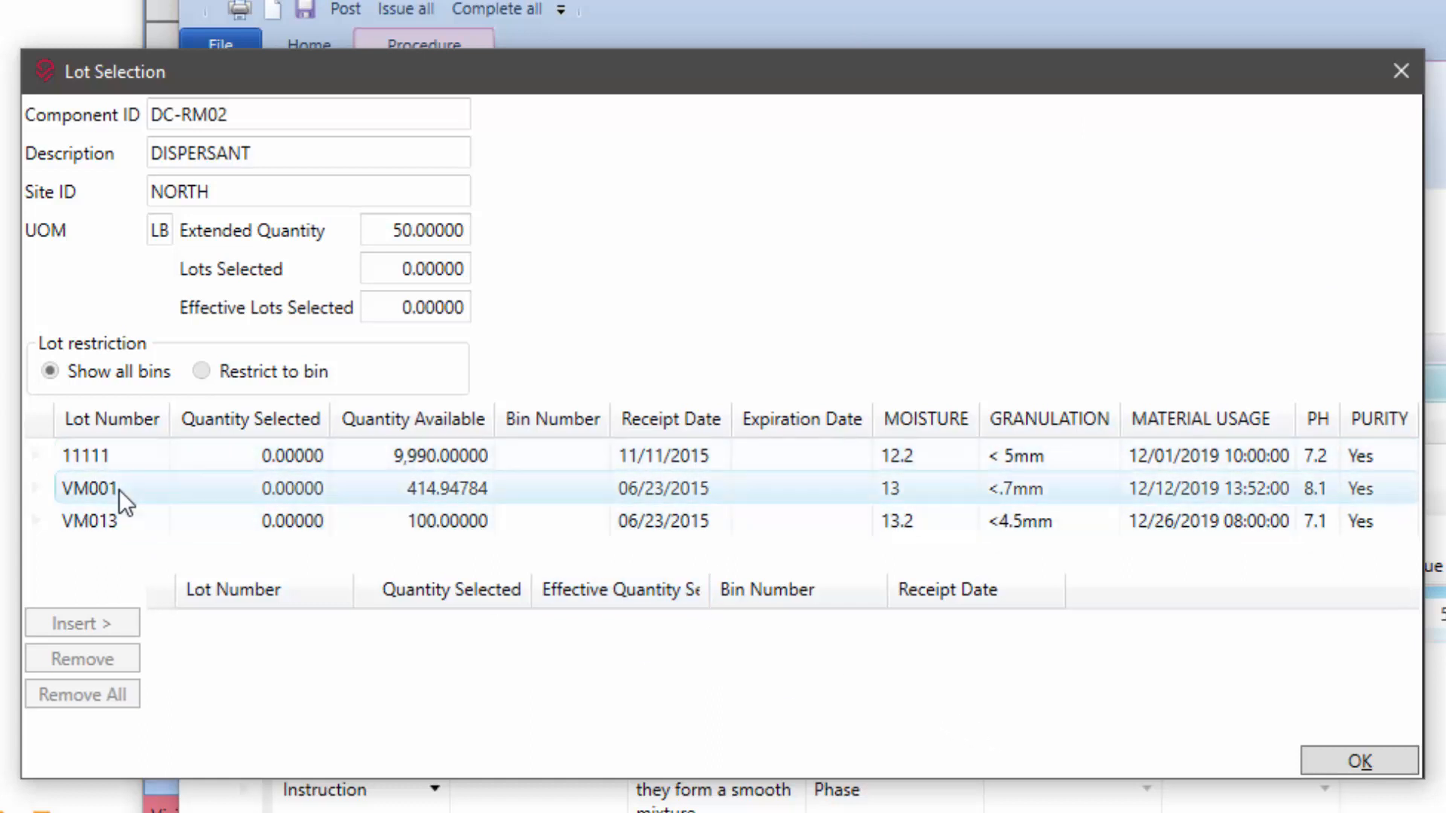
pyautogui.click(119, 517)
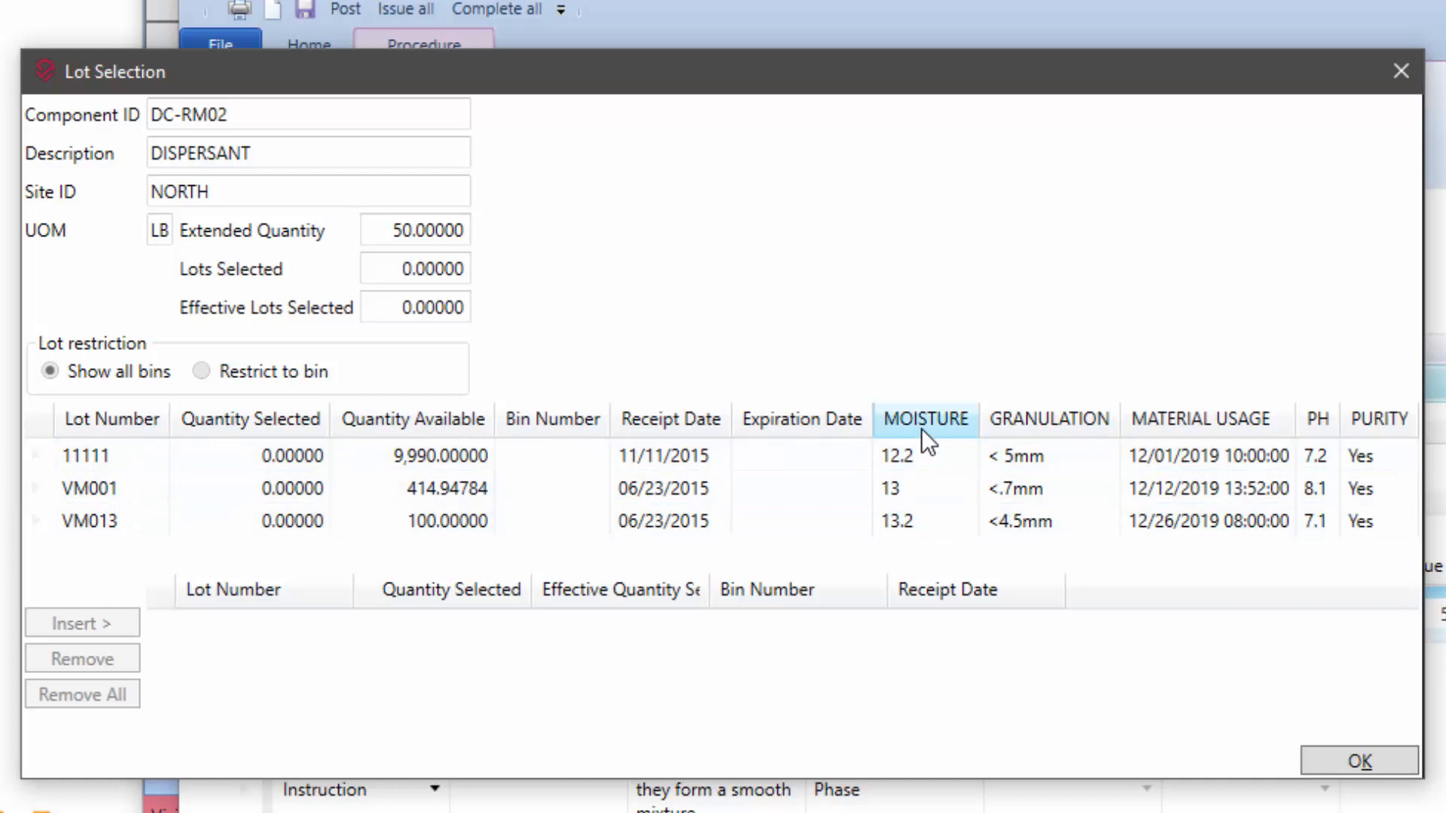
pyautogui.click(911, 489)
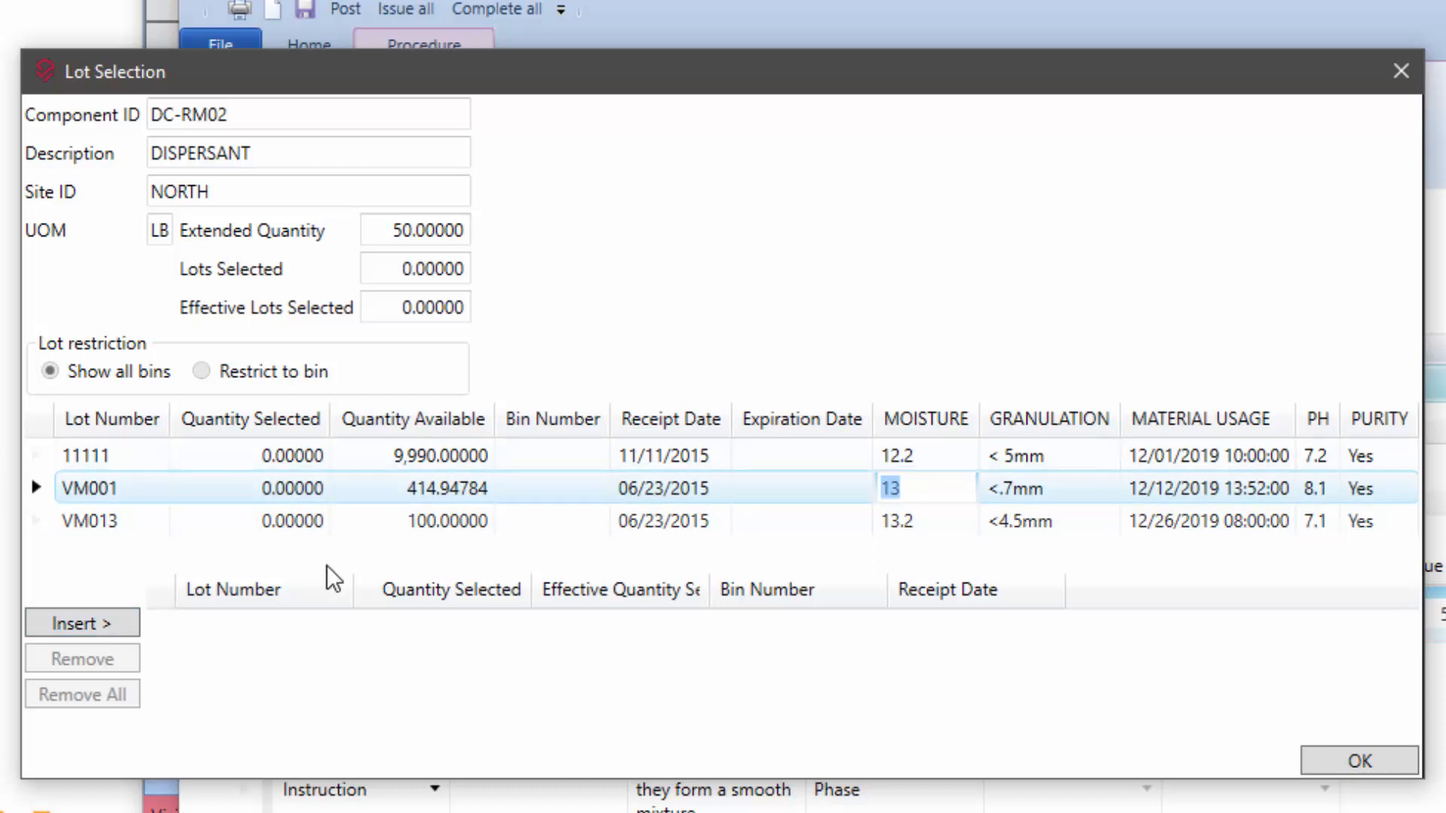
pyautogui.click(92, 621)
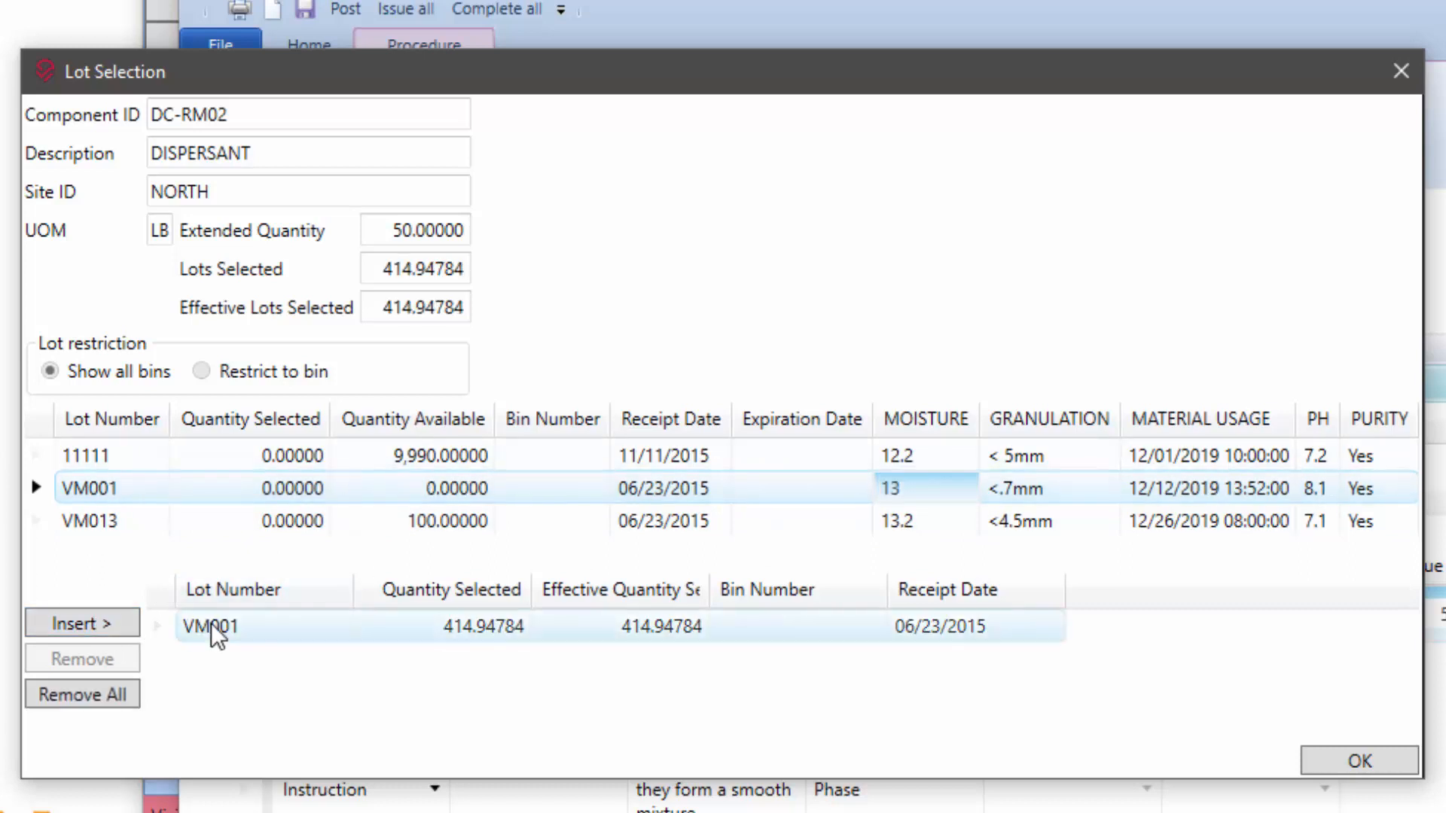
pyautogui.click(118, 700)
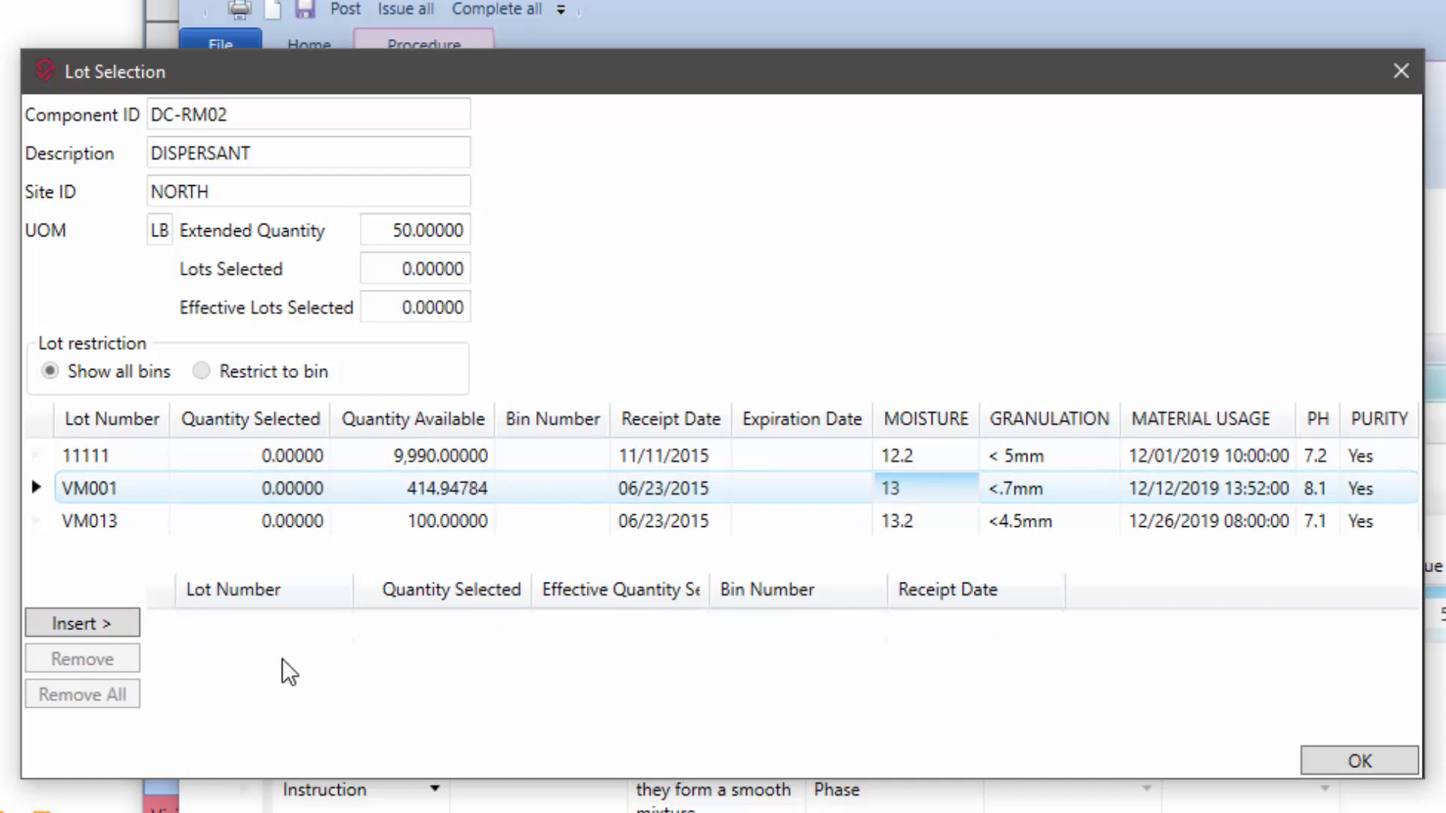
# Allocate 50 LB from lot VM001, compare its selected and effective quantities, and remove the allocation
pyautogui.click(297, 486)
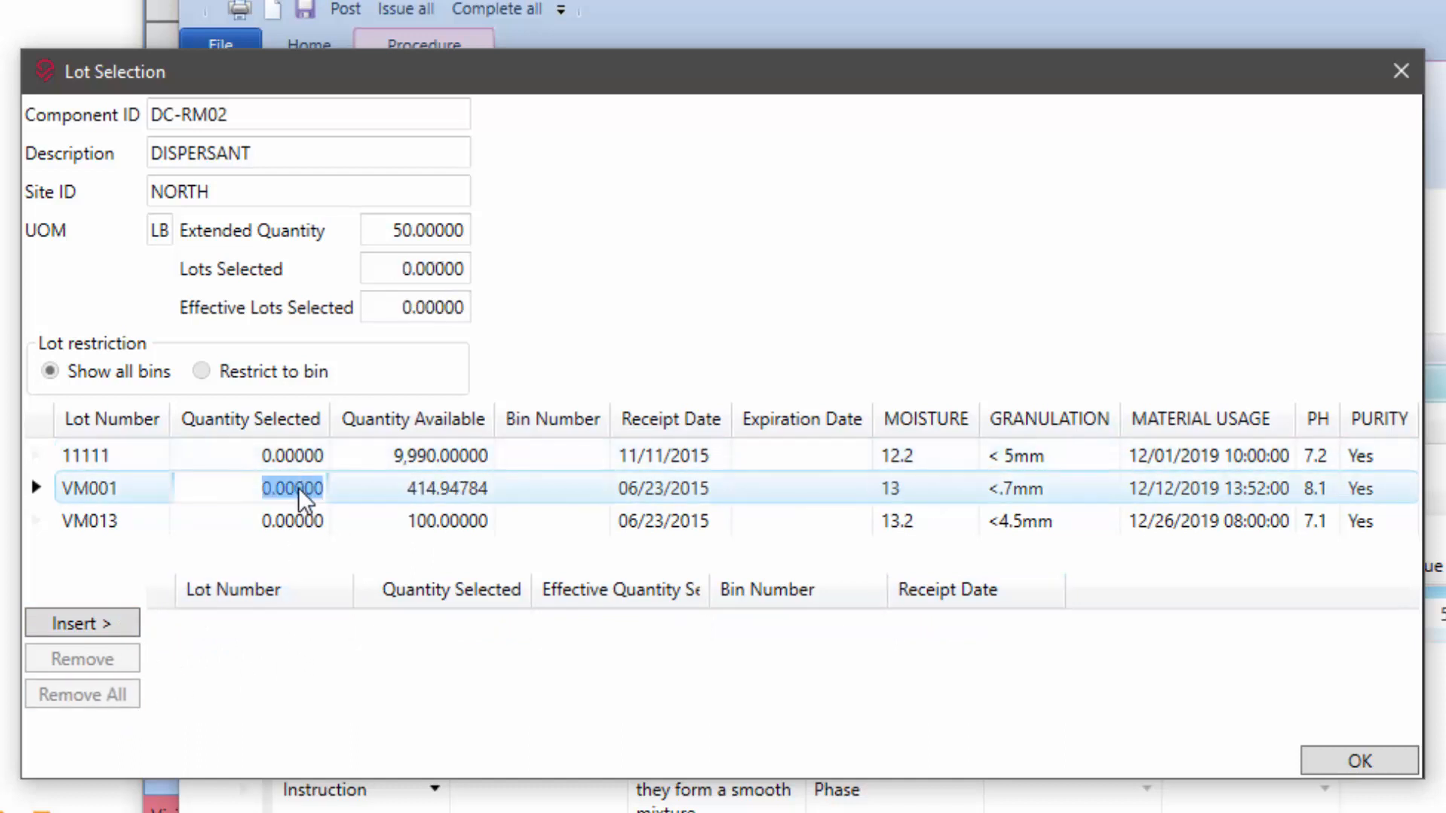
pyautogui.write('50')
pyautogui.press('Return')
pyautogui.click(502, 627)
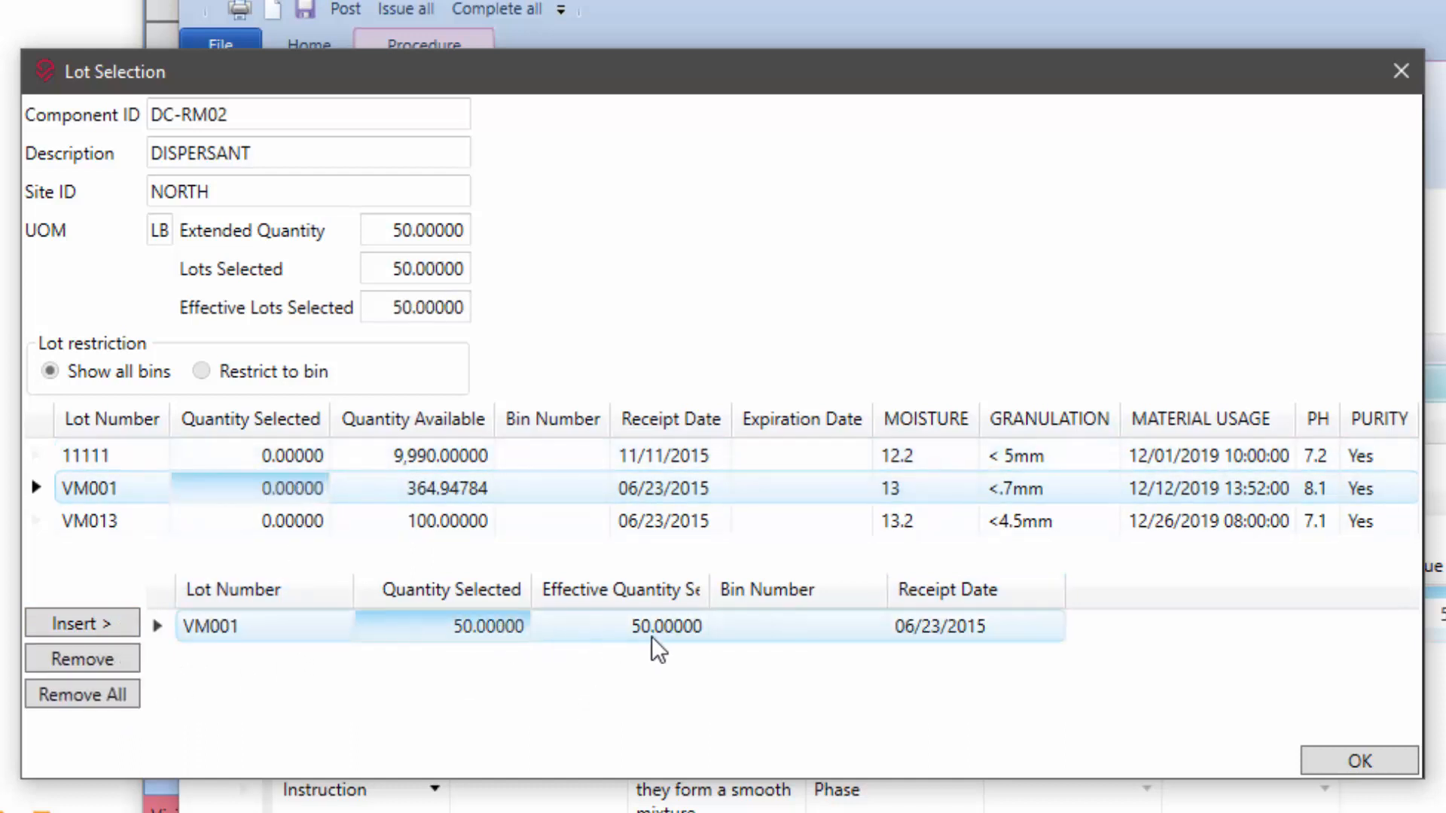
pyautogui.click(665, 631)
pyautogui.click(465, 619)
pyautogui.click(609, 635)
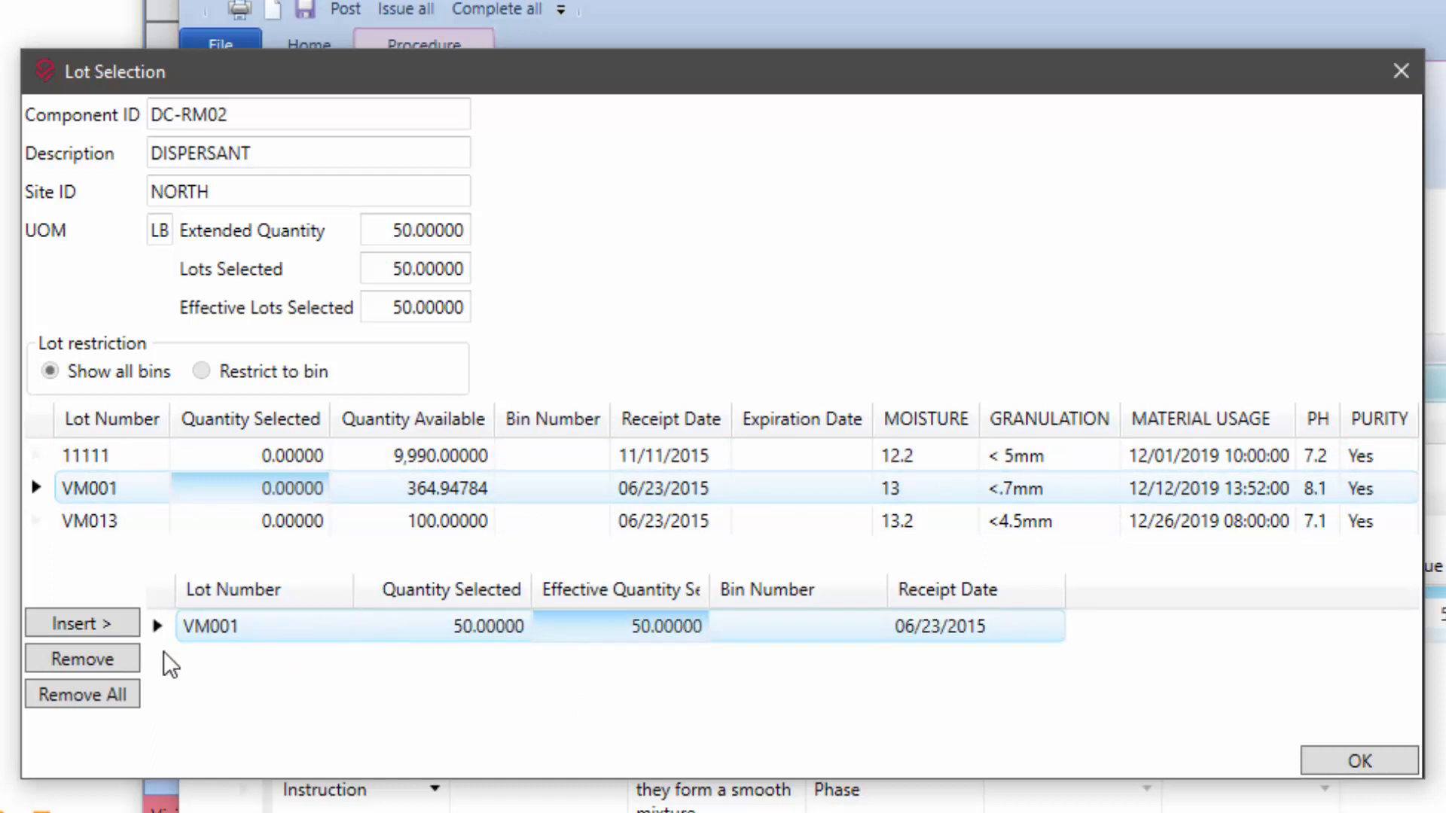
pyautogui.click(136, 657)
# Auto-fill the required quantity from lot 11111, and clear the selected lots
pyautogui.click(287, 458)
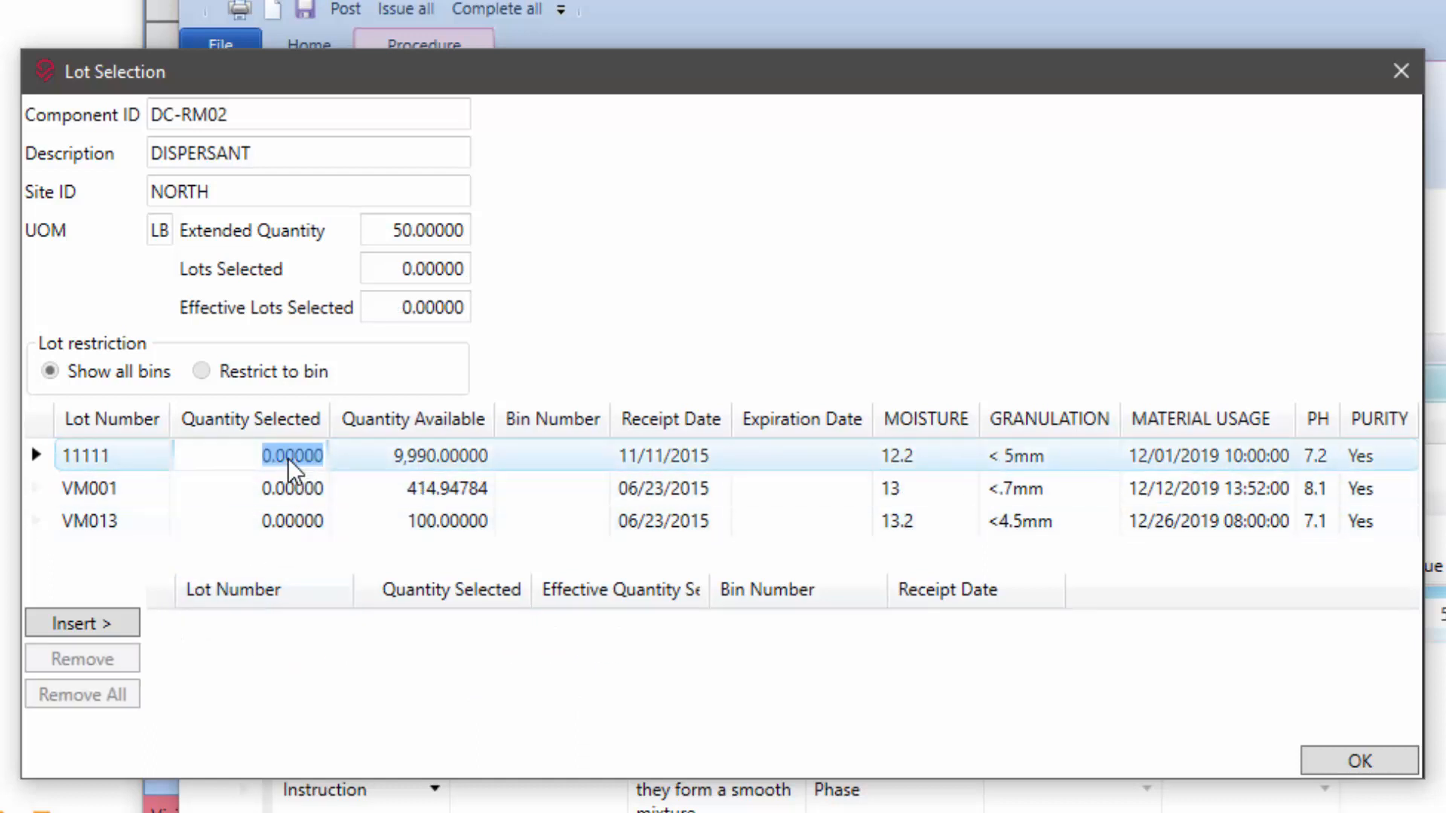
pyautogui.doubleClick(288, 458)
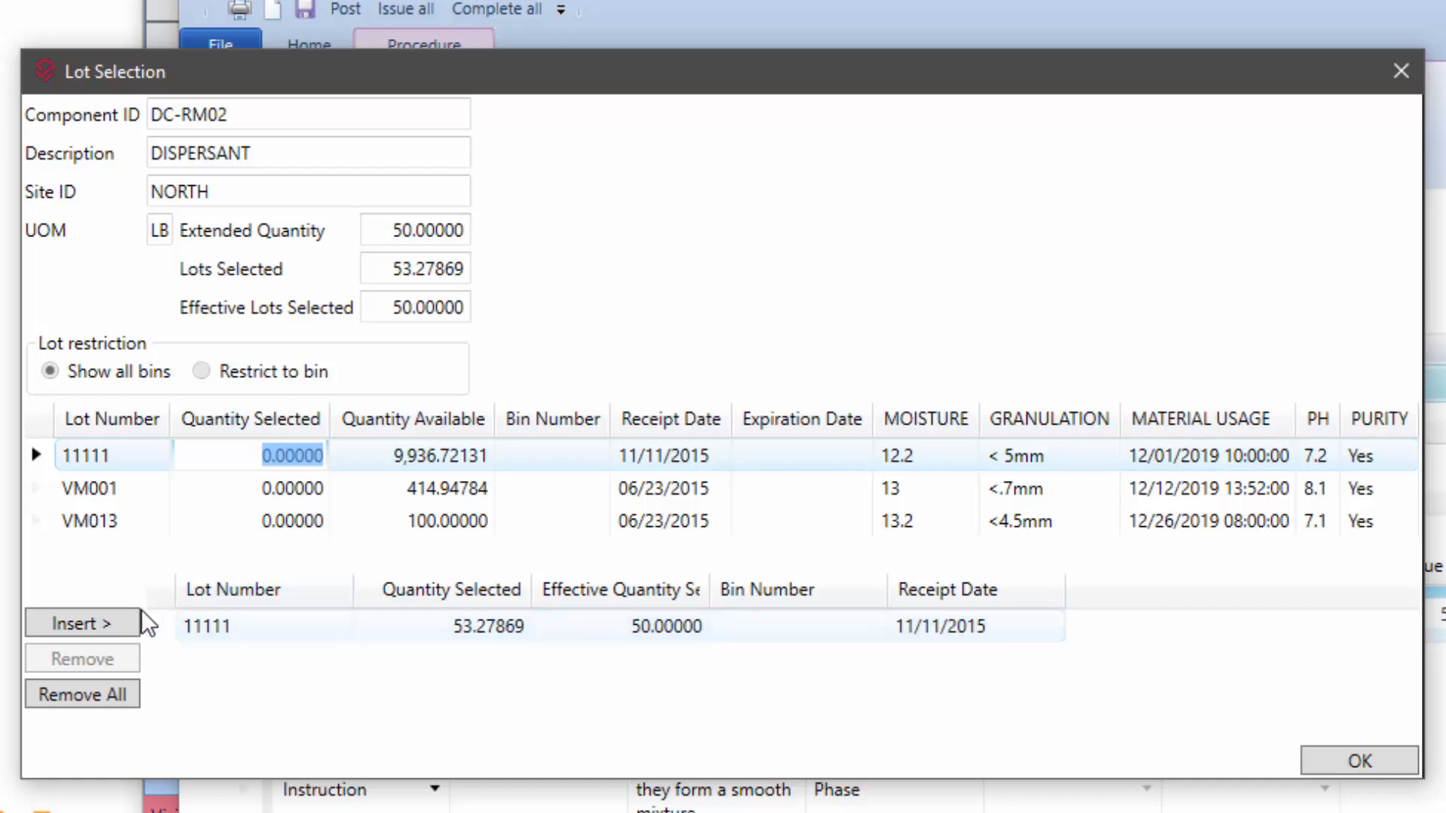
pyautogui.click(245, 638)
pyautogui.click(130, 693)
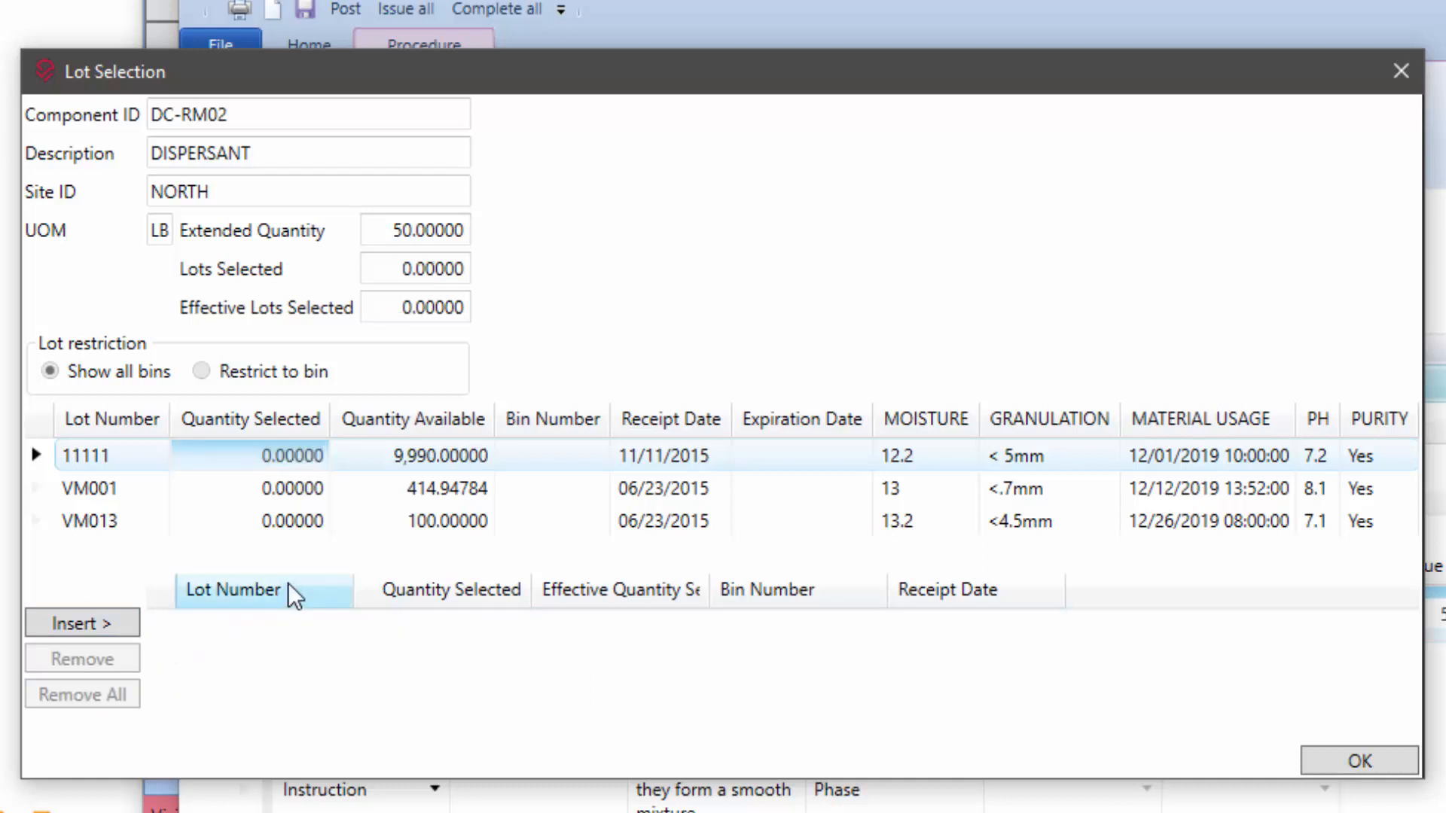
# Auto-fill the required quantity from lot VM013 and accept the lot selection for DC-RM02
pyautogui.doubleClick(301, 523)
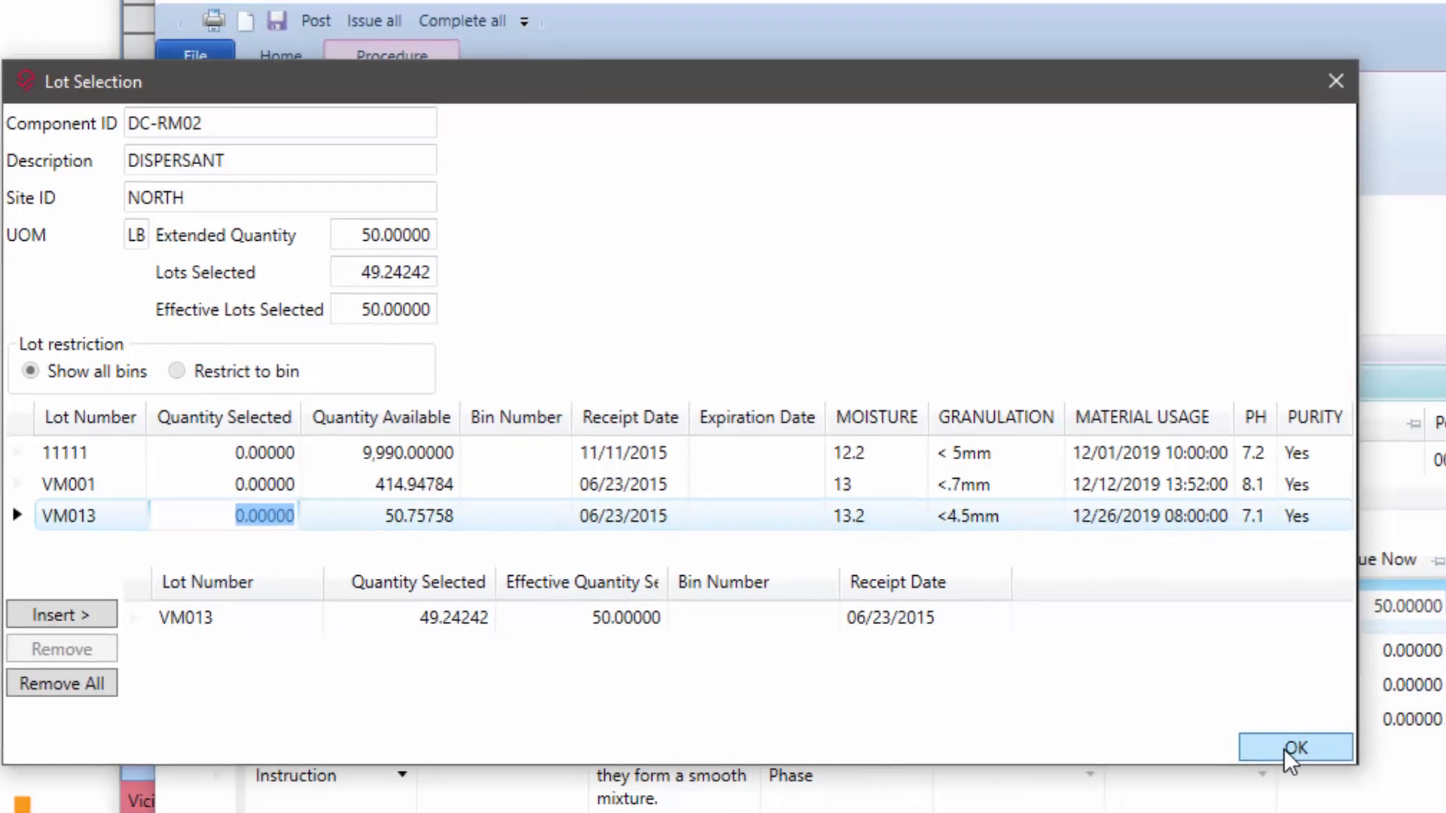
pyautogui.click(1353, 765)
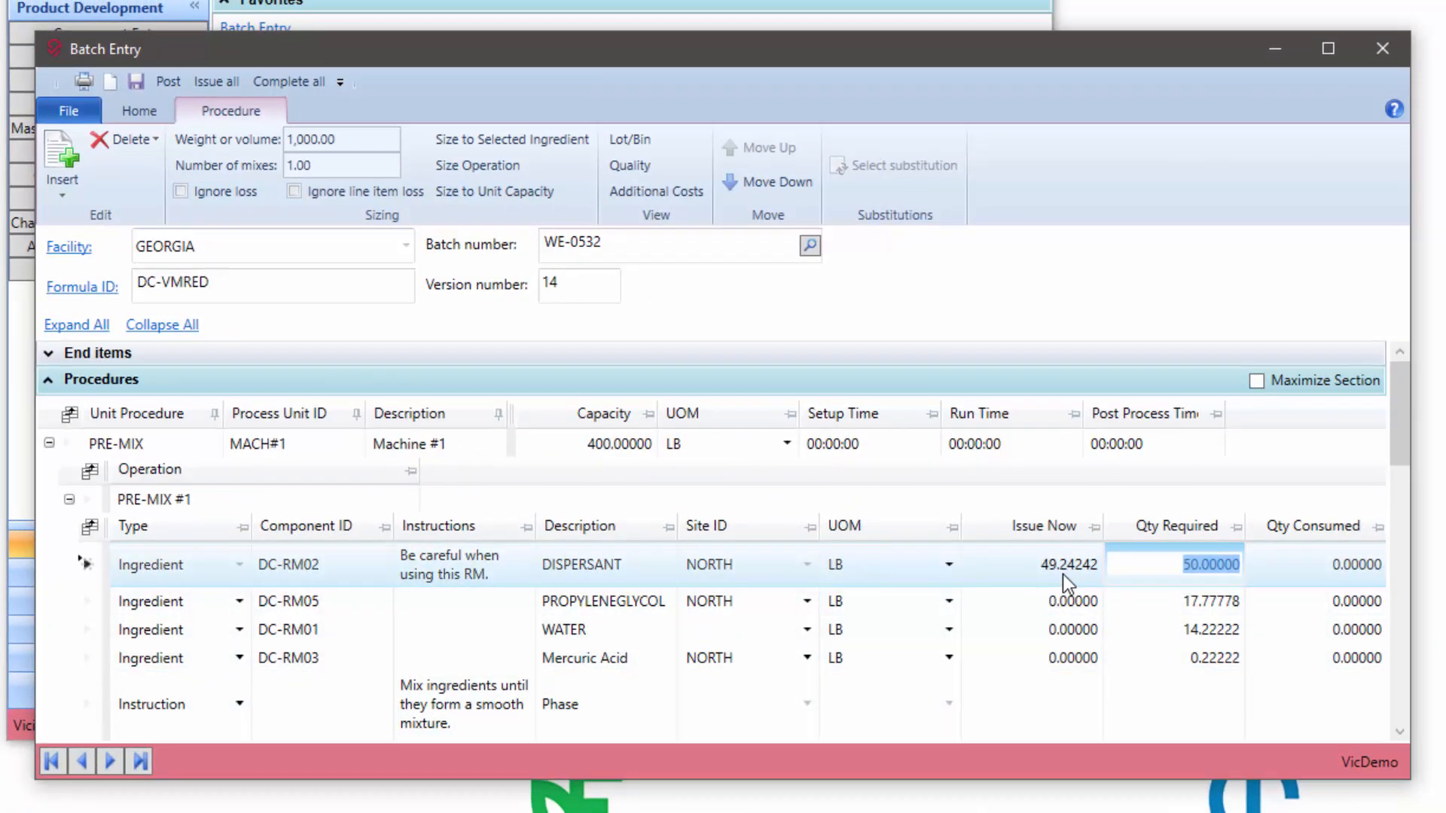
pyautogui.click(1063, 570)
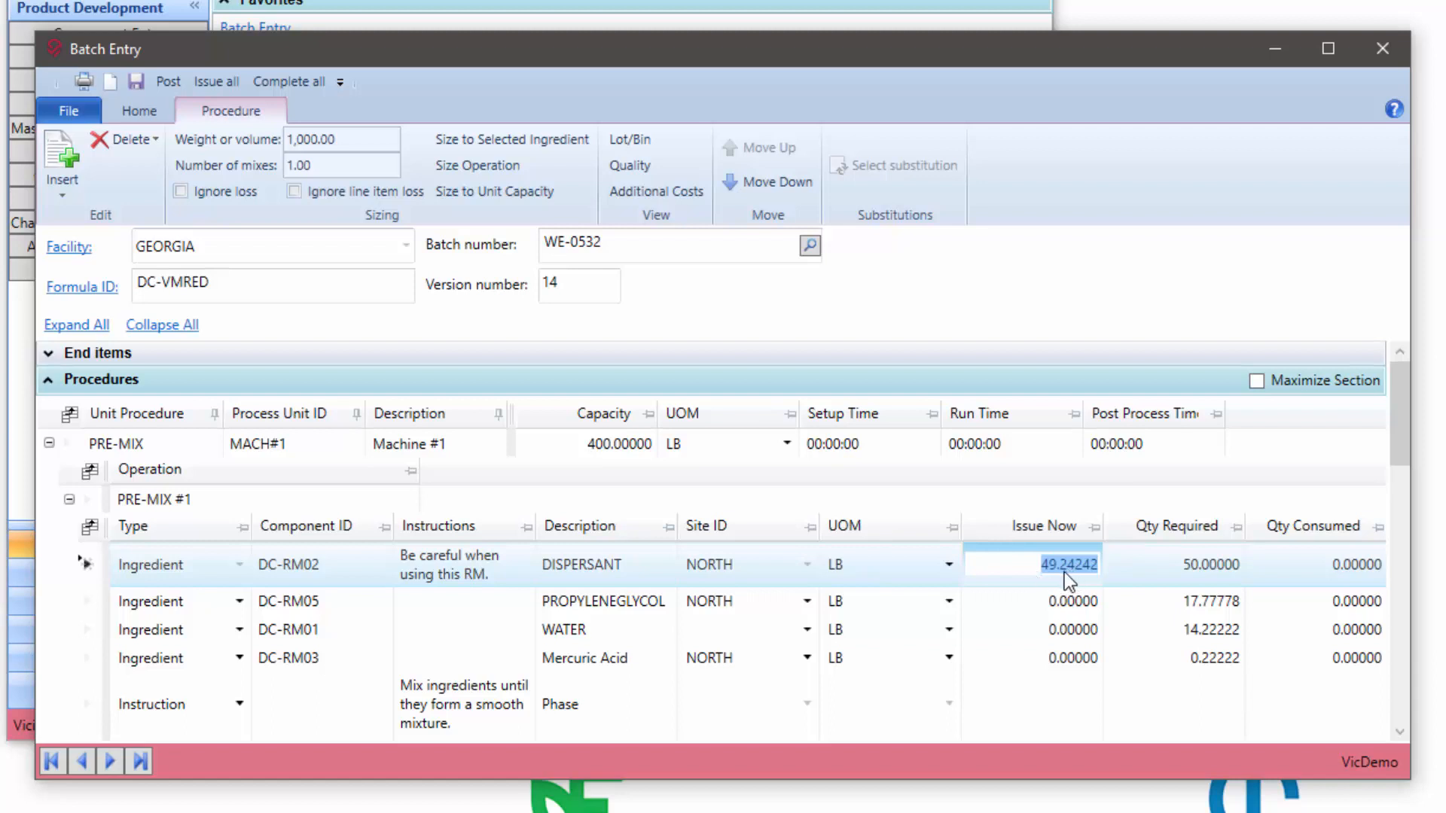
pyautogui.click(1197, 569)
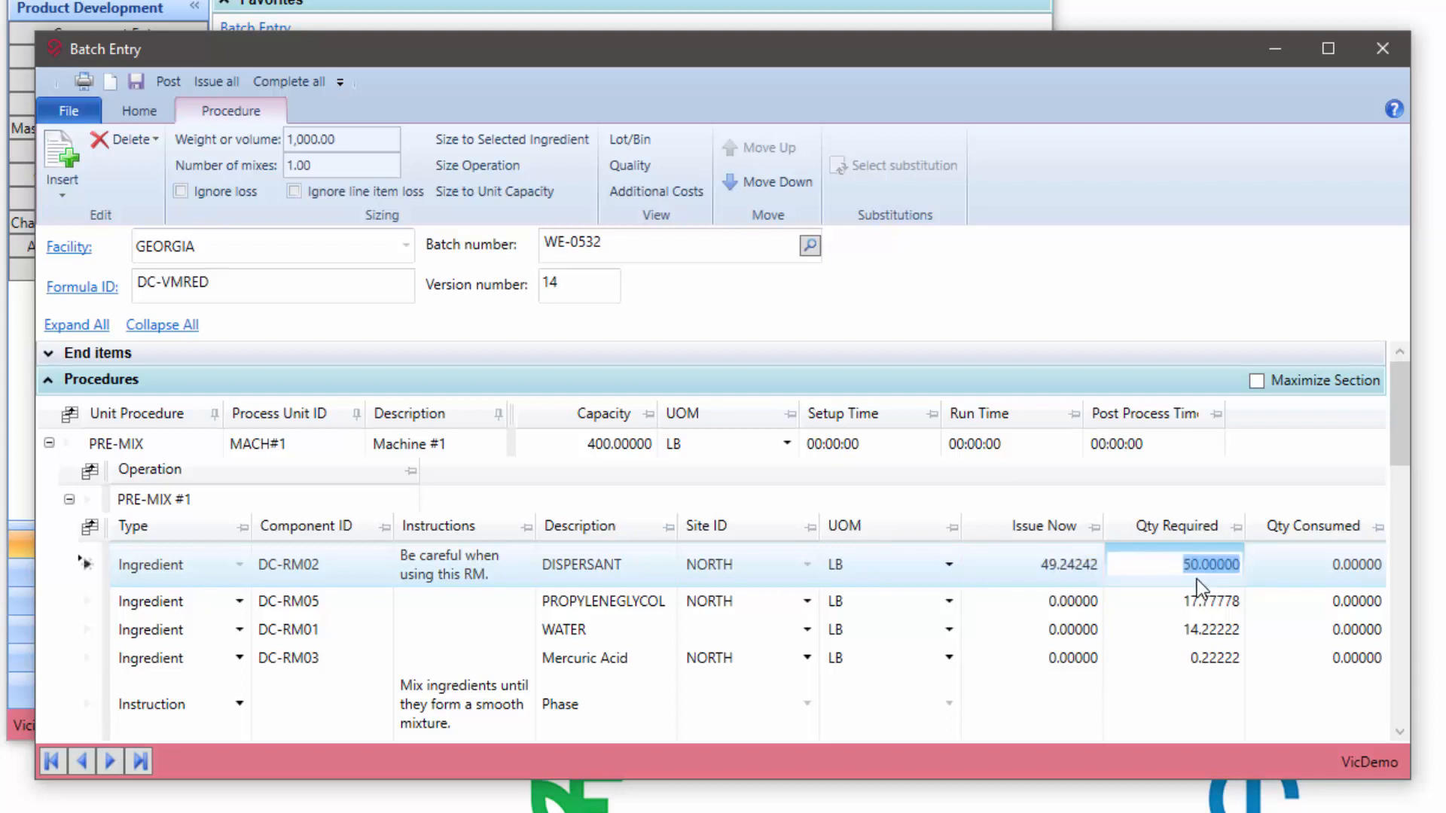
# Open the component record for DC-RM02 and select the MOISTURE attribute under SPECIFICATIONS
pyautogui.doubleClick(287, 564)
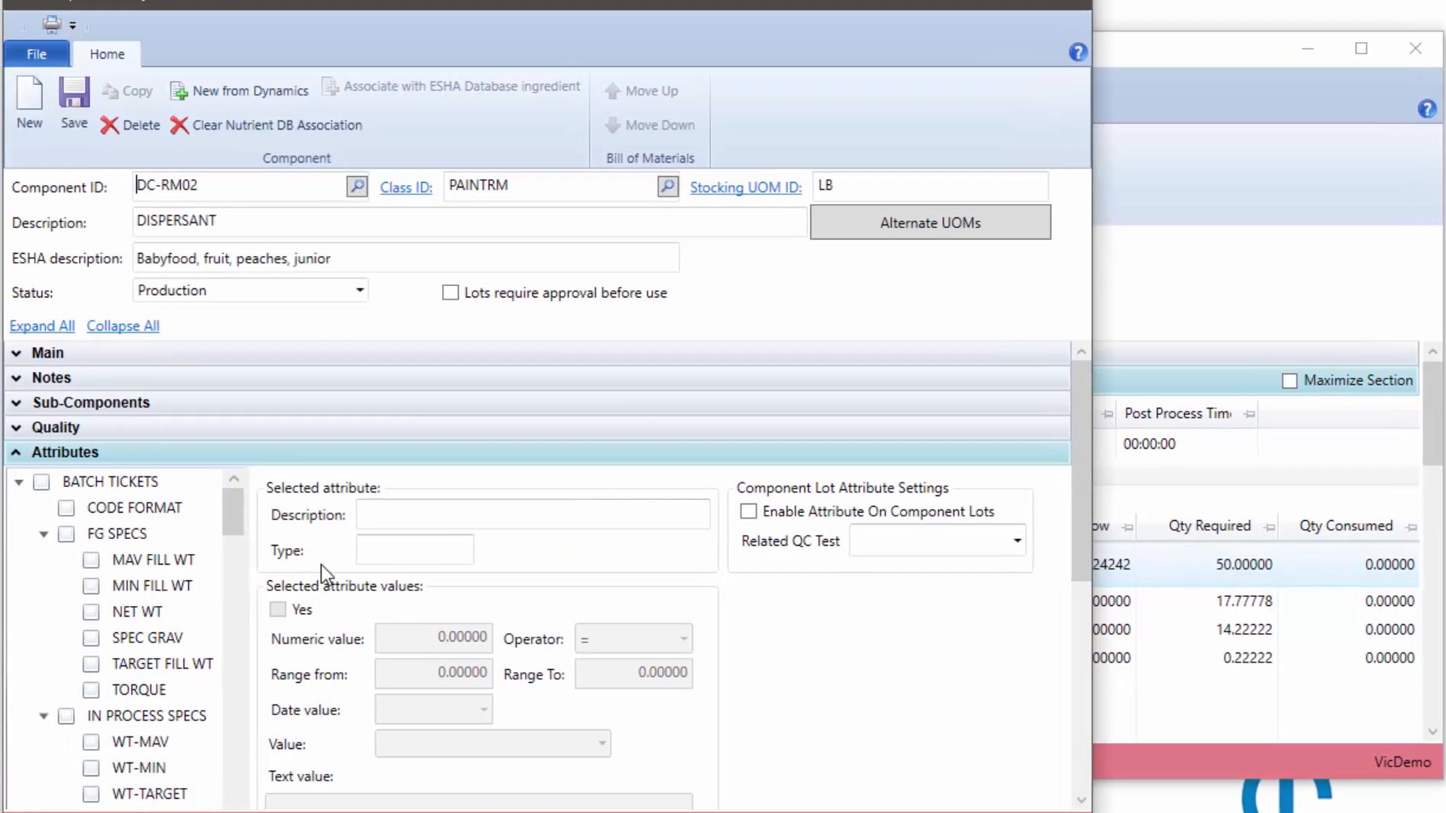
pyautogui.moveTo(248, 515)
pyautogui.mouseDown()
pyautogui.moveTo(287, 687)
pyautogui.moveTo(256, 812)
pyautogui.mouseUp()
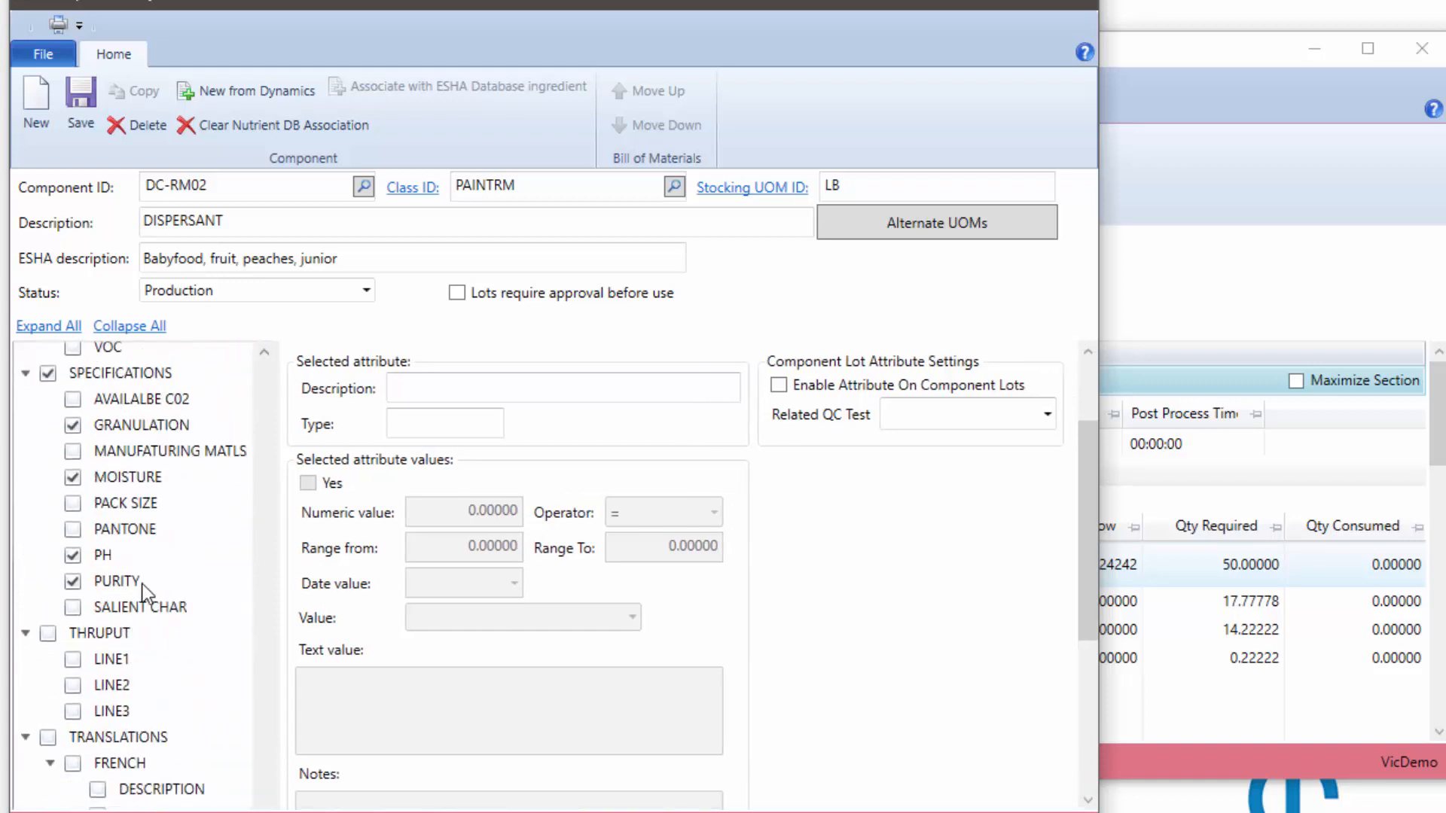
pyautogui.click(129, 476)
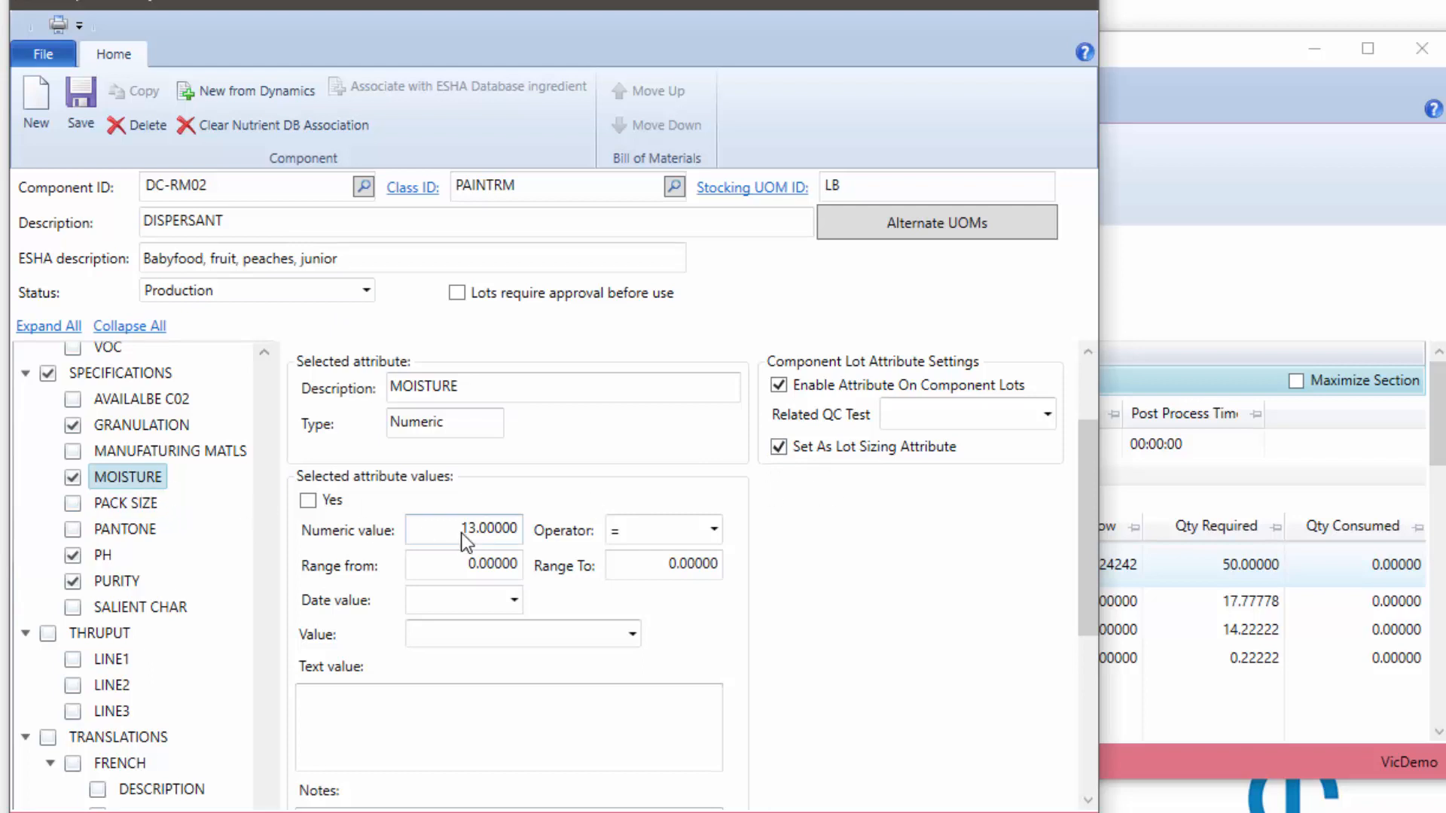
# Clear the numeric value of the MOISTURE attribute
pyautogui.moveTo(463, 531); pyautogui.dragTo(524, 531)
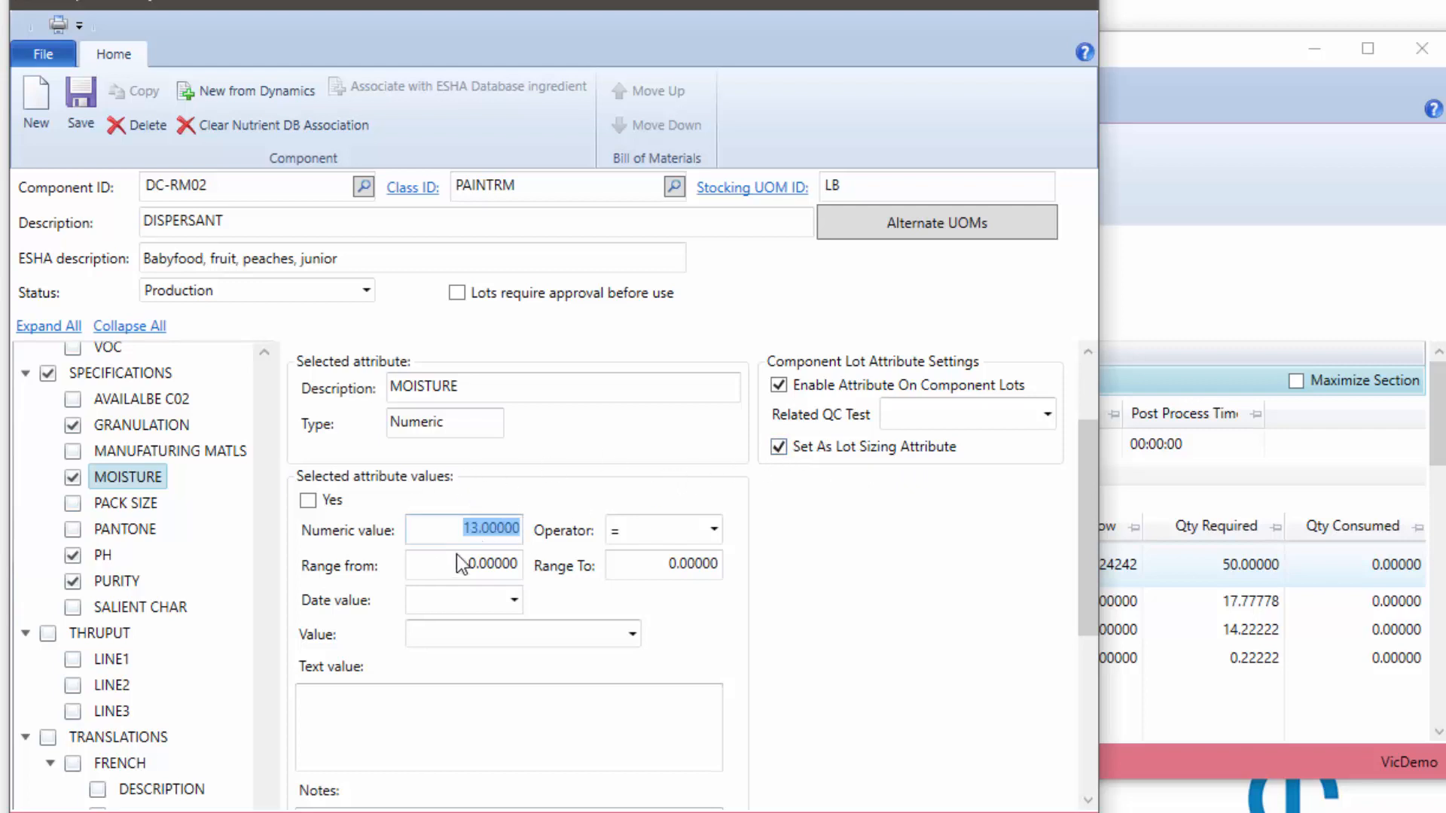
pyautogui.press('BackSpace')
pyautogui.press('Tab')
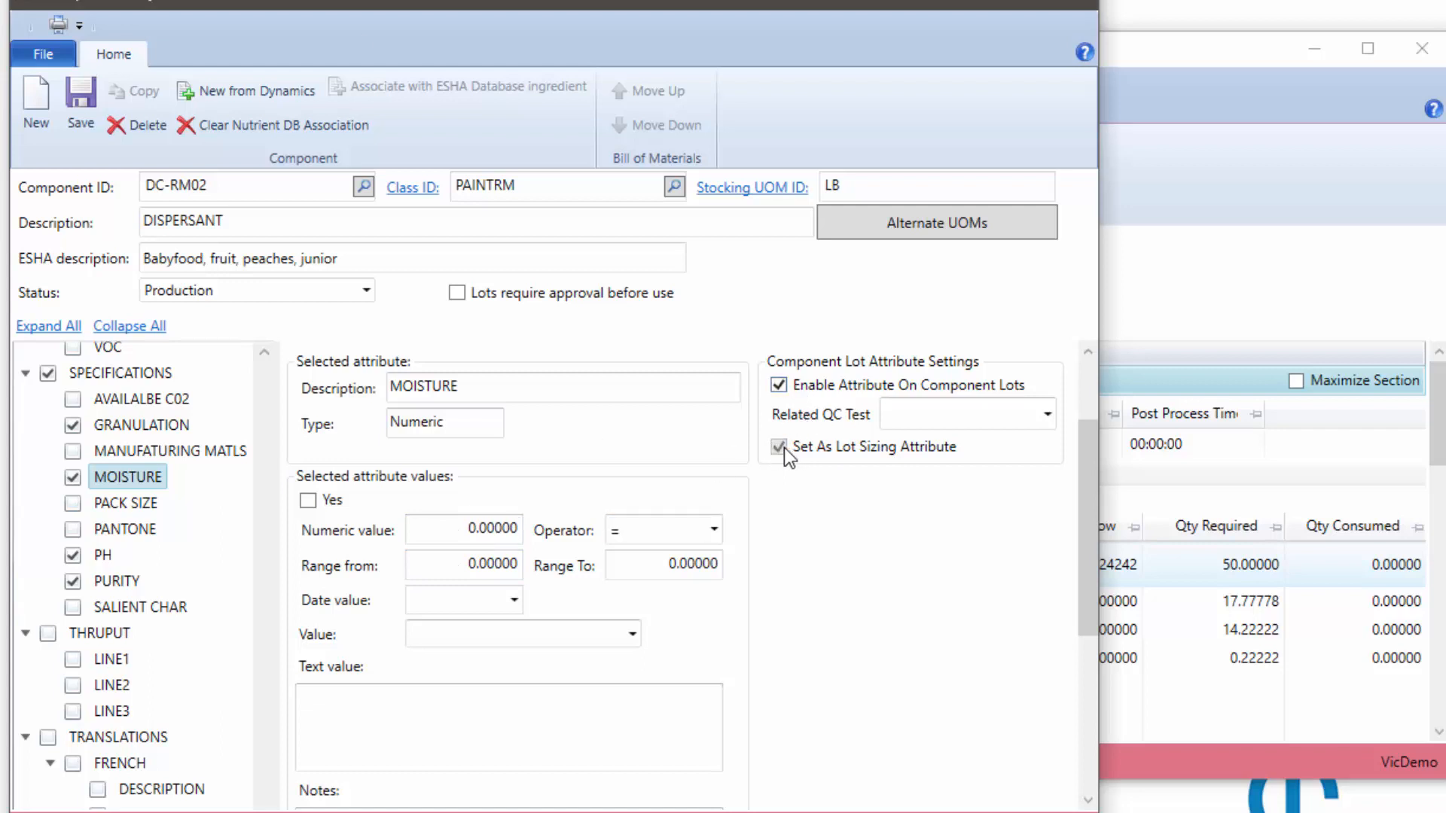
# Set the MOISTURE numeric value to 13 and turn off Set As Lot Sizing Attribute
pyautogui.click(467, 531)
pyautogui.write('13')
pyautogui.press('Tab')
pyautogui.click(777, 445)
# Clear the MOISTURE numeric value again and try to enable Set As Lot Sizing Attribute without a value
pyautogui.click(481, 529)
pyautogui.press('BackSpace')
pyautogui.press('Tab')
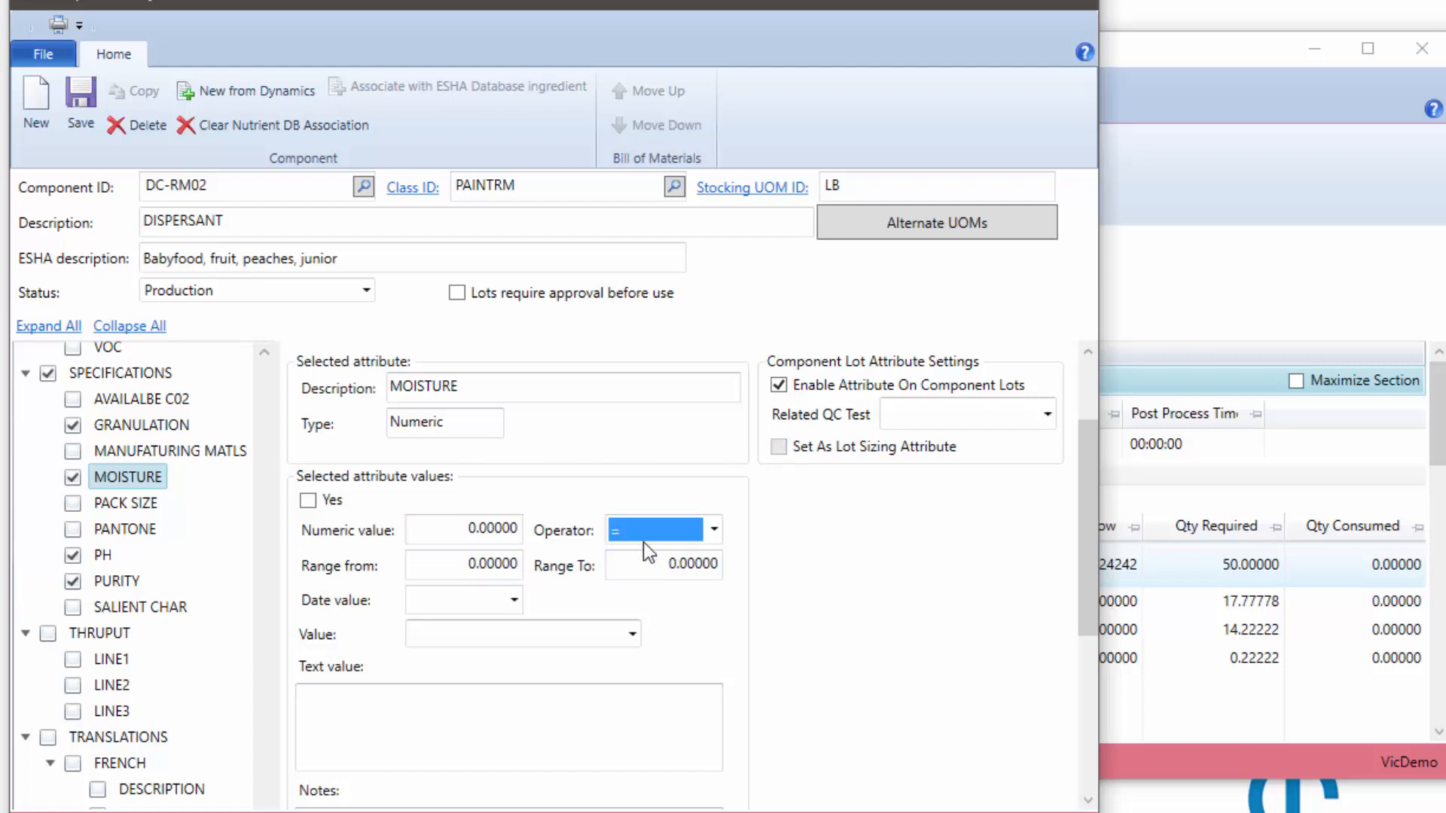
pyautogui.click(779, 449)
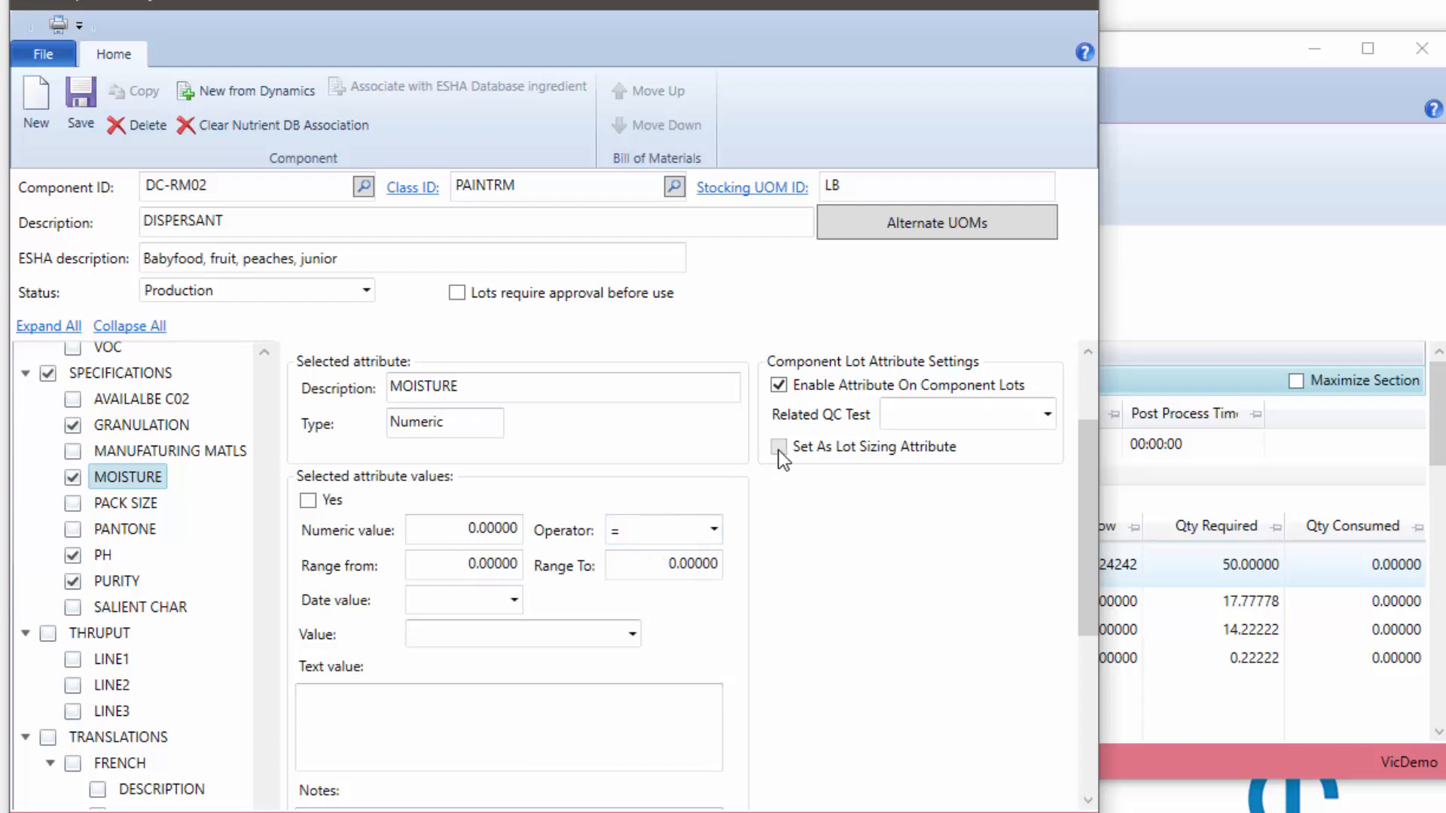
# Enter 13 as the MOISTURE numeric value and enable Set As Lot Sizing Attribute
pyautogui.click(484, 529)
pyautogui.write('13.')
pyautogui.press('Tab')
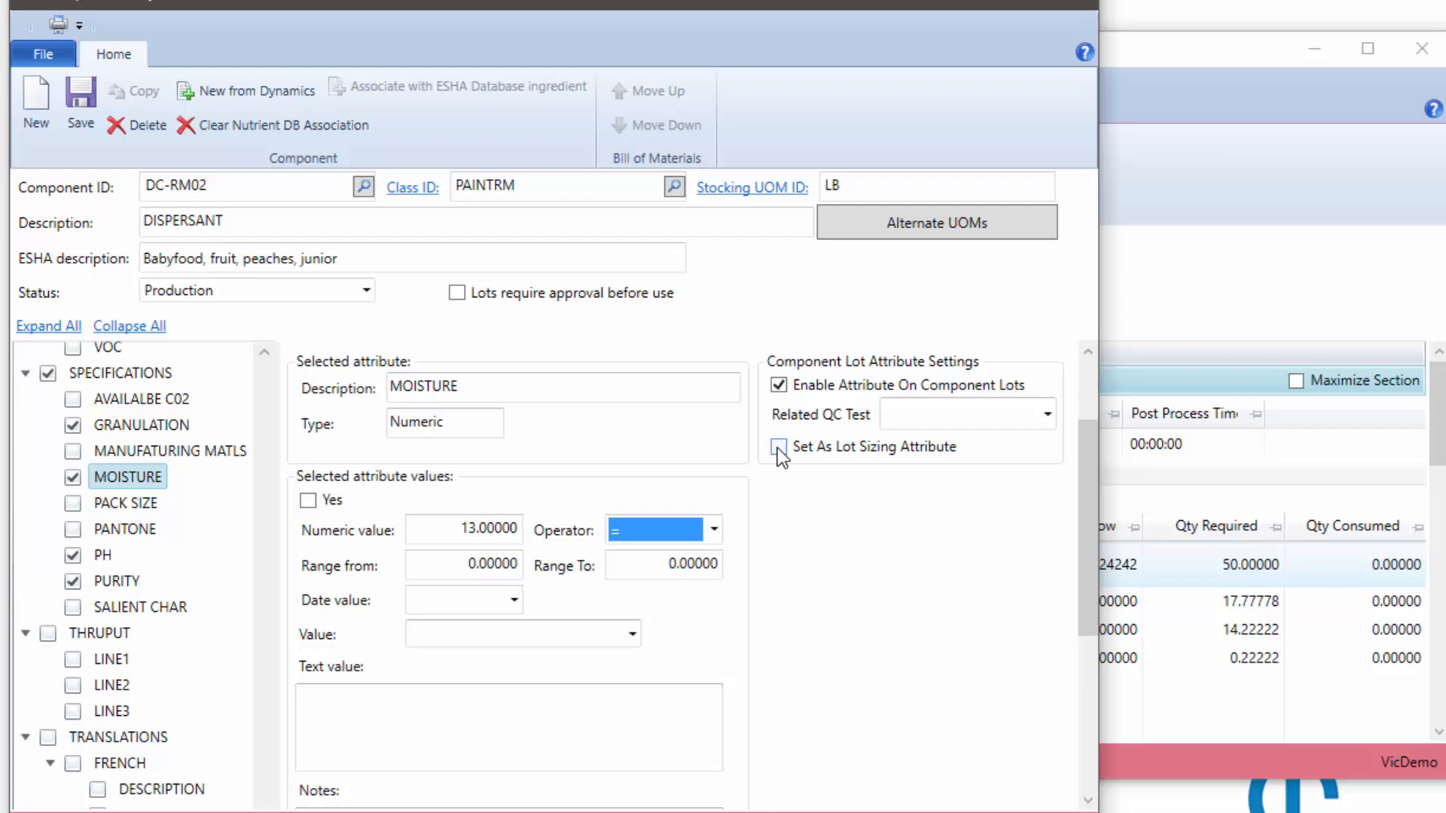
pyautogui.click(777, 448)
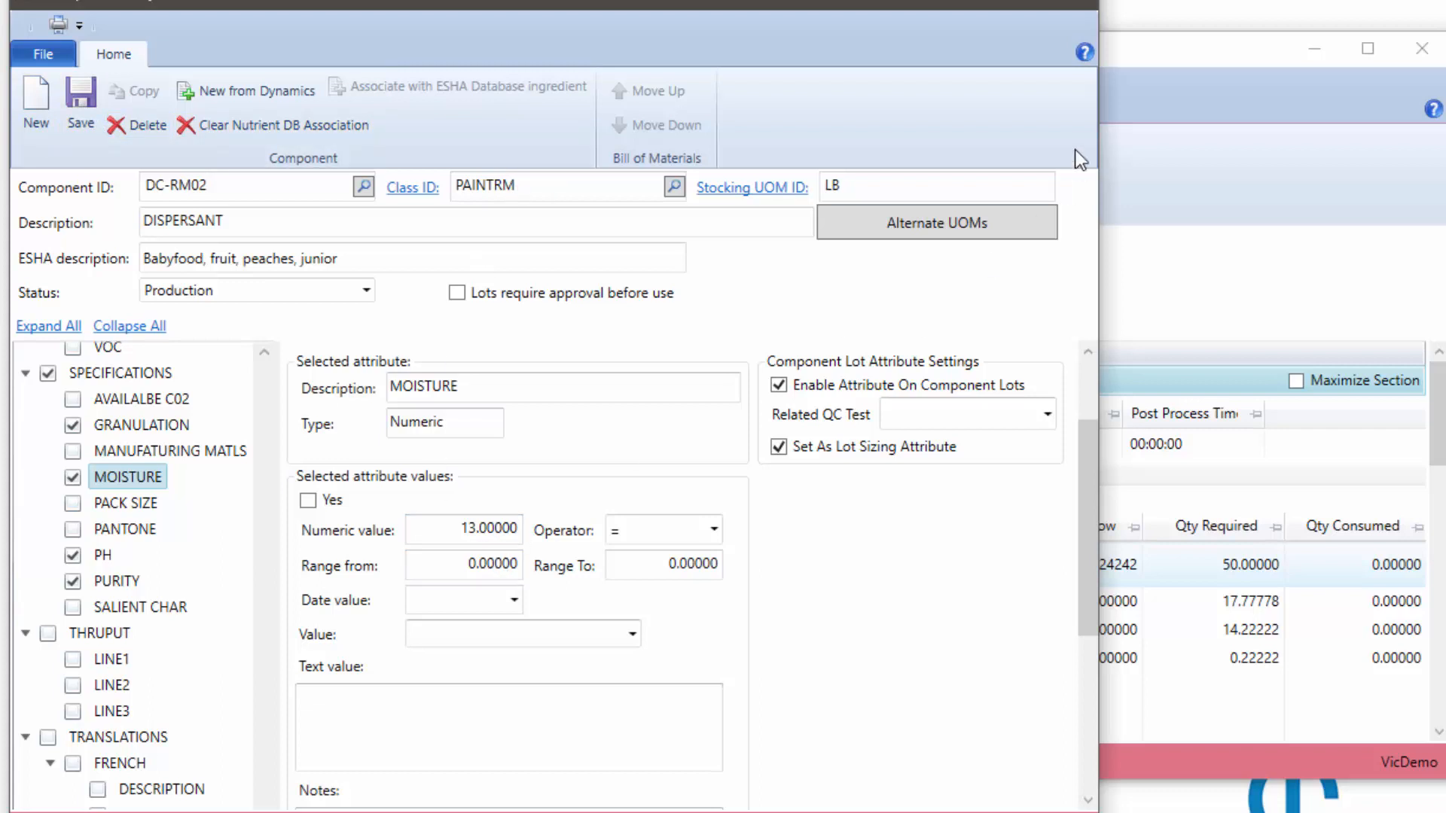
# Close the component record and review the attribute values of DC-RM02's lots in the batch's lot selection
pyautogui.click(1073, 9)
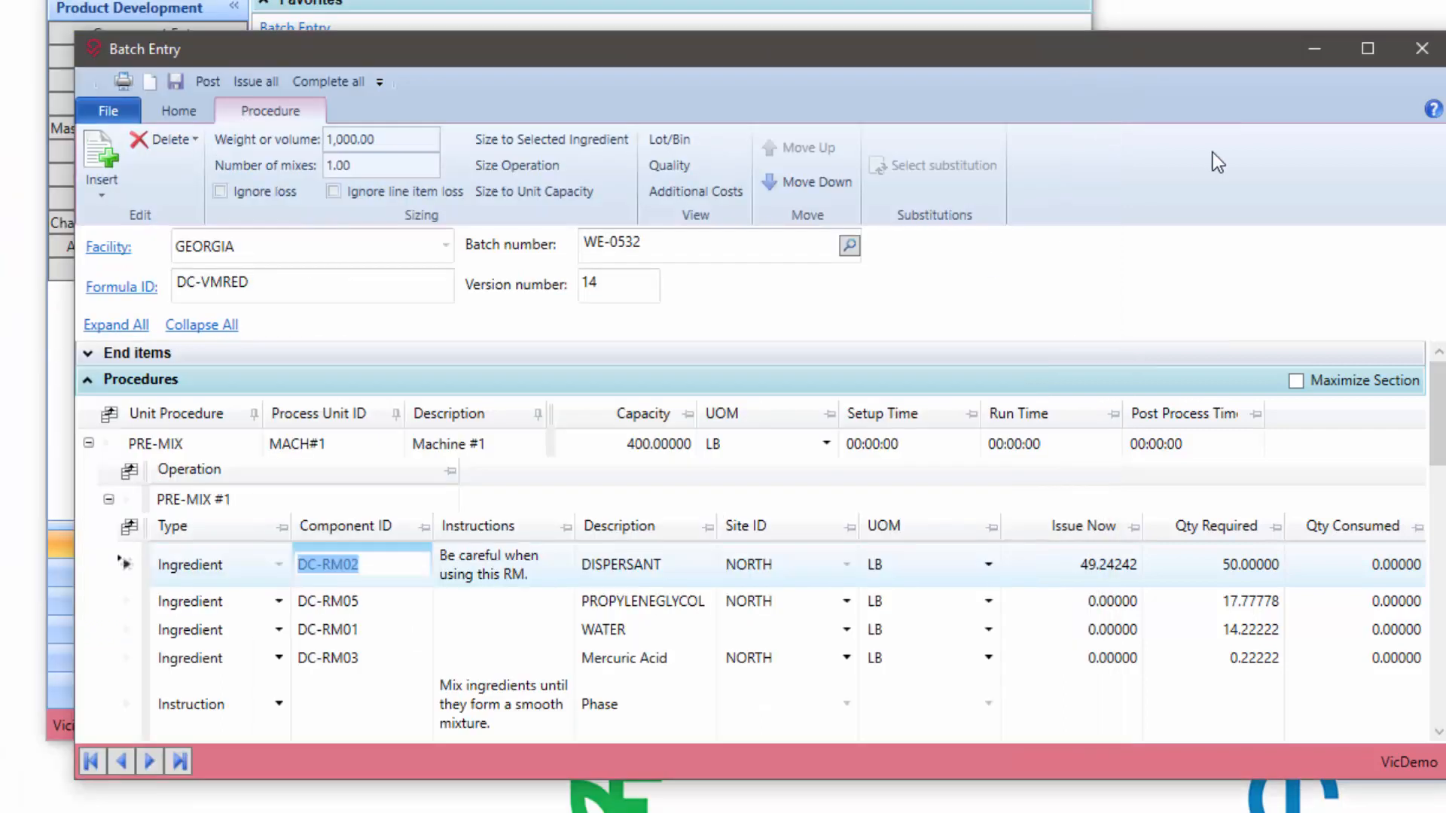
pyautogui.click(681, 140)
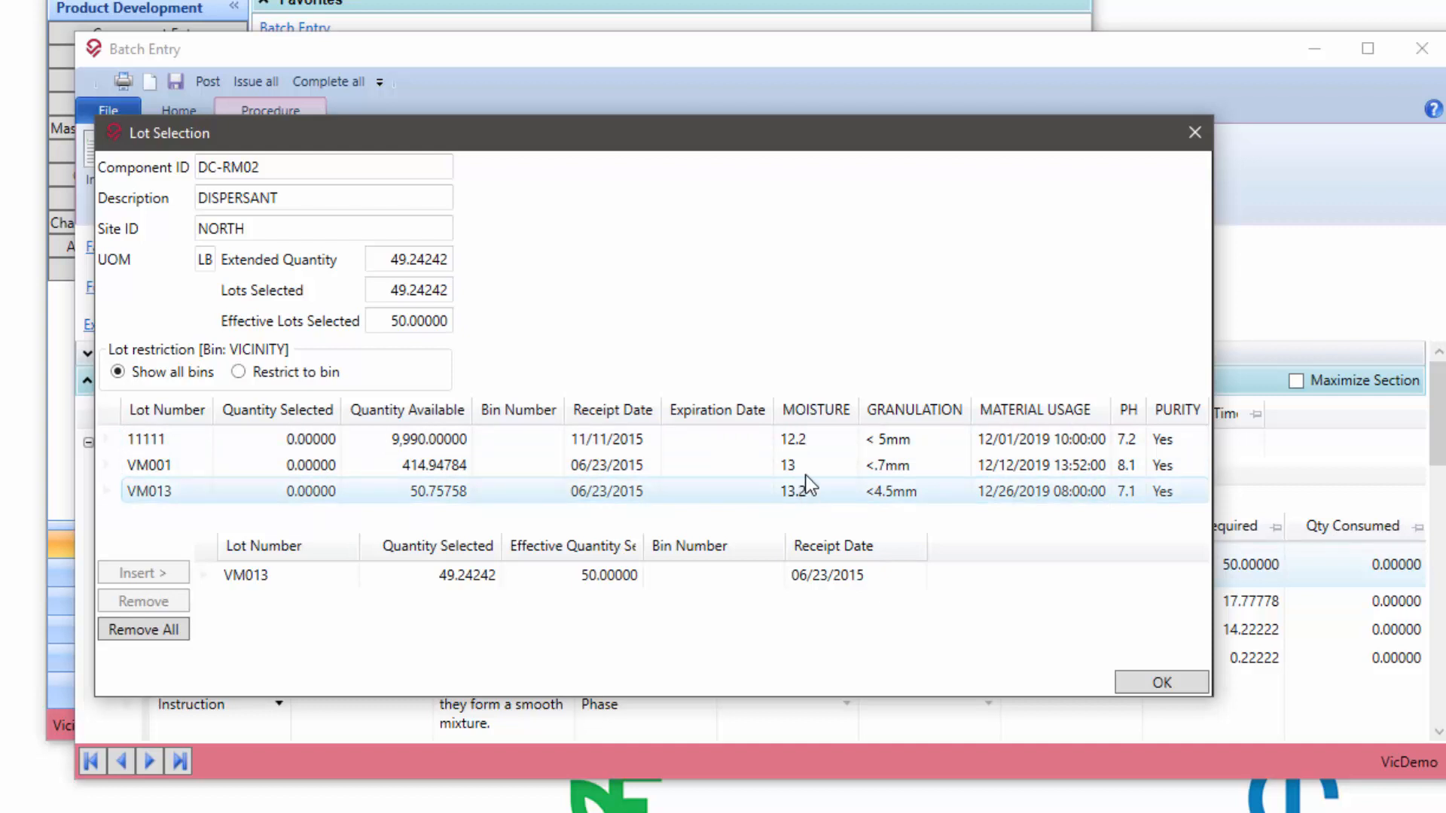
pyautogui.click(1194, 134)
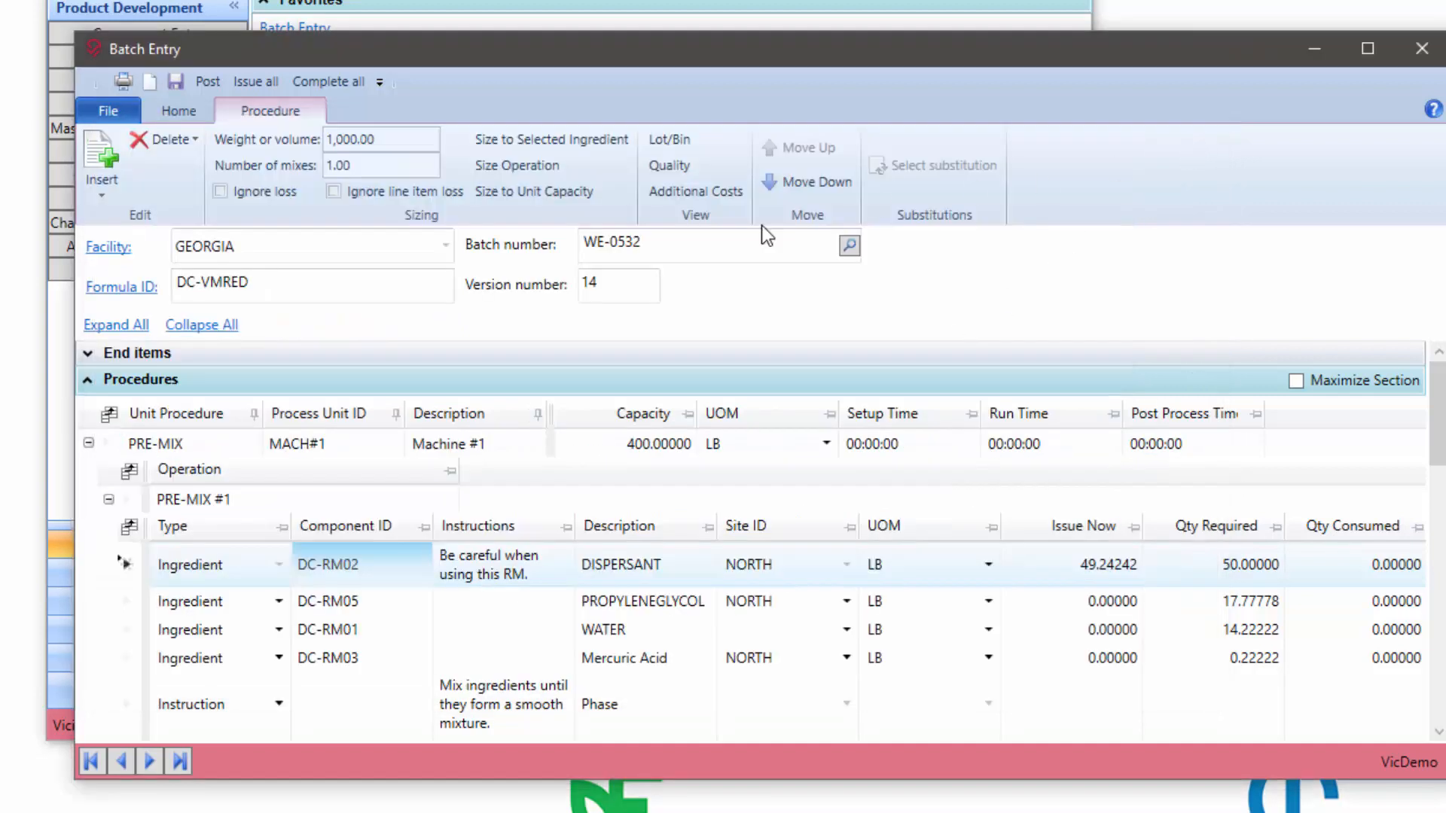
# Reopen the DC-RM02 component record and display the Related QC Test choices for the MOISTURE attribute
pyautogui.doubleClick(322, 566)
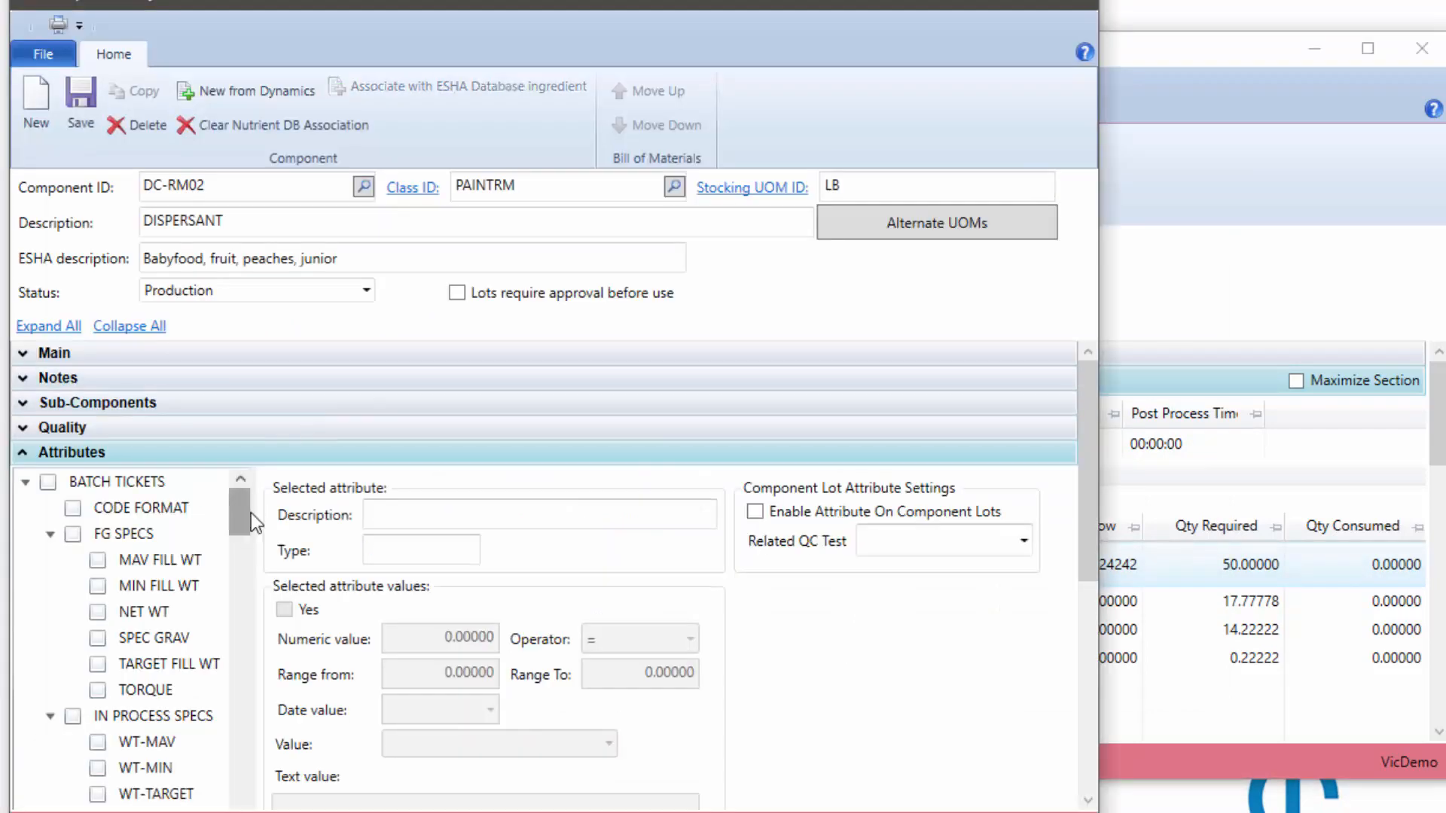
pyautogui.moveTo(245, 513); pyautogui.dragTo(250, 812)
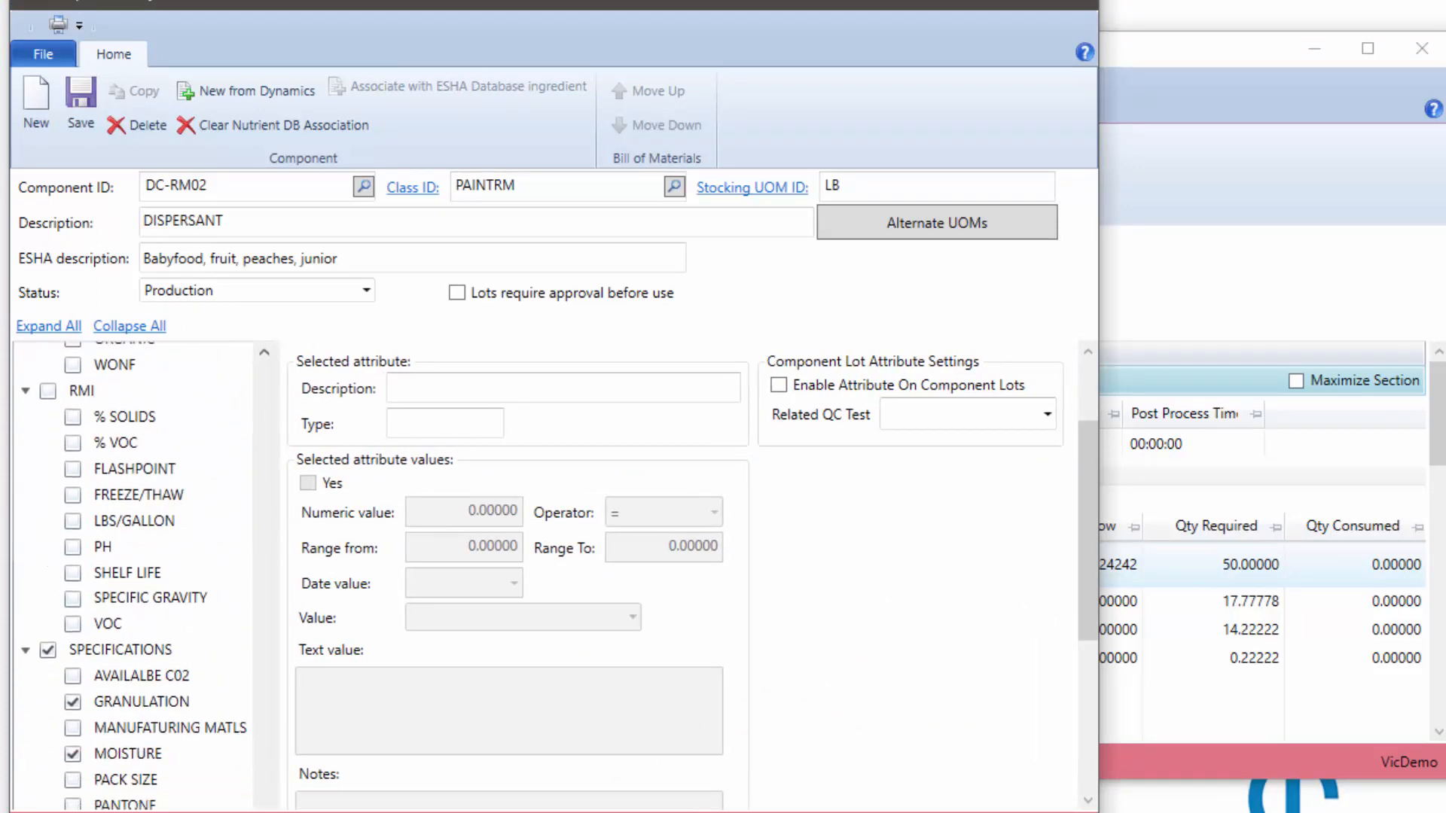
pyautogui.scroll(-2, 188, 730)
pyautogui.click(128, 603)
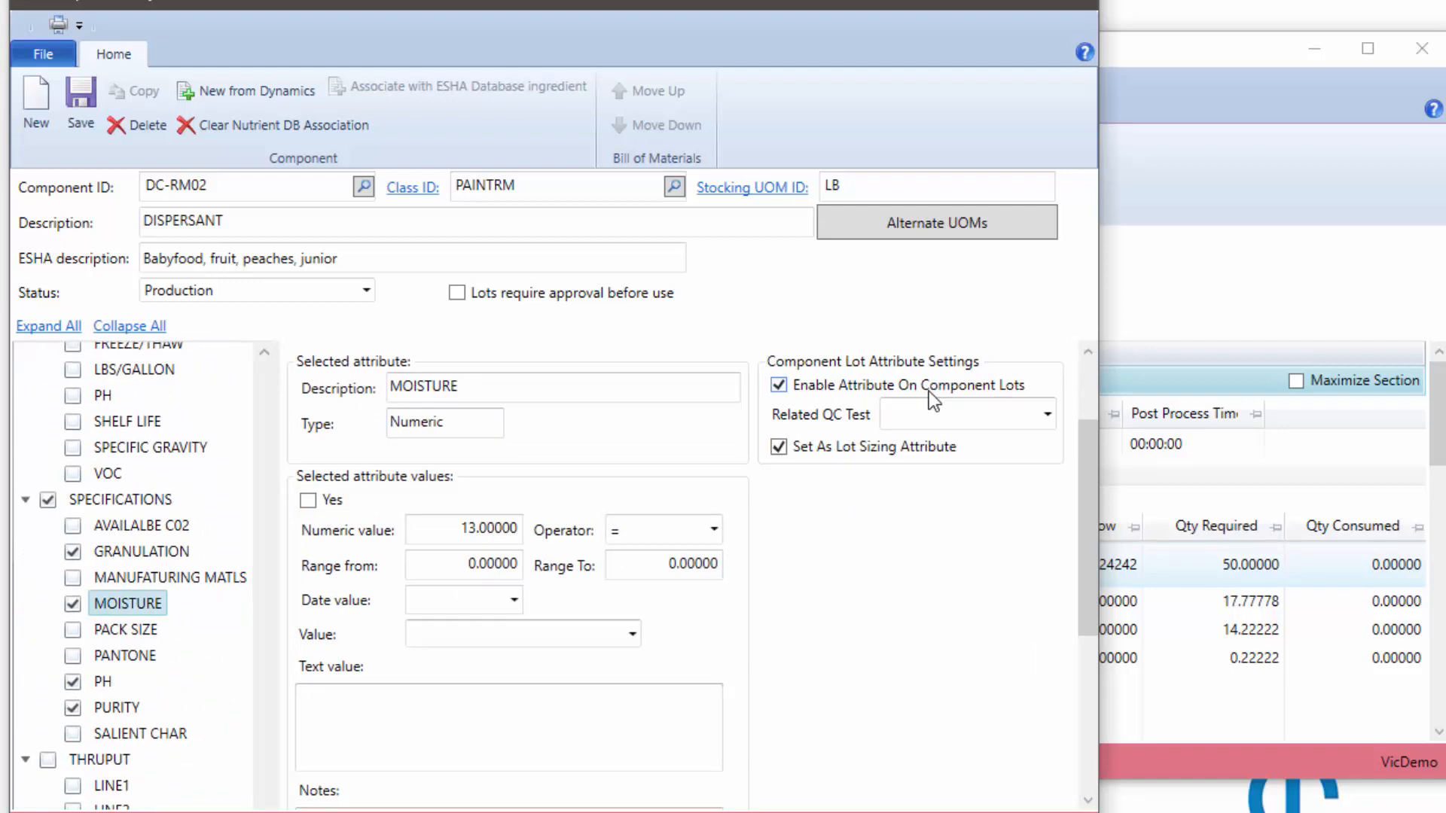
pyautogui.click(933, 413)
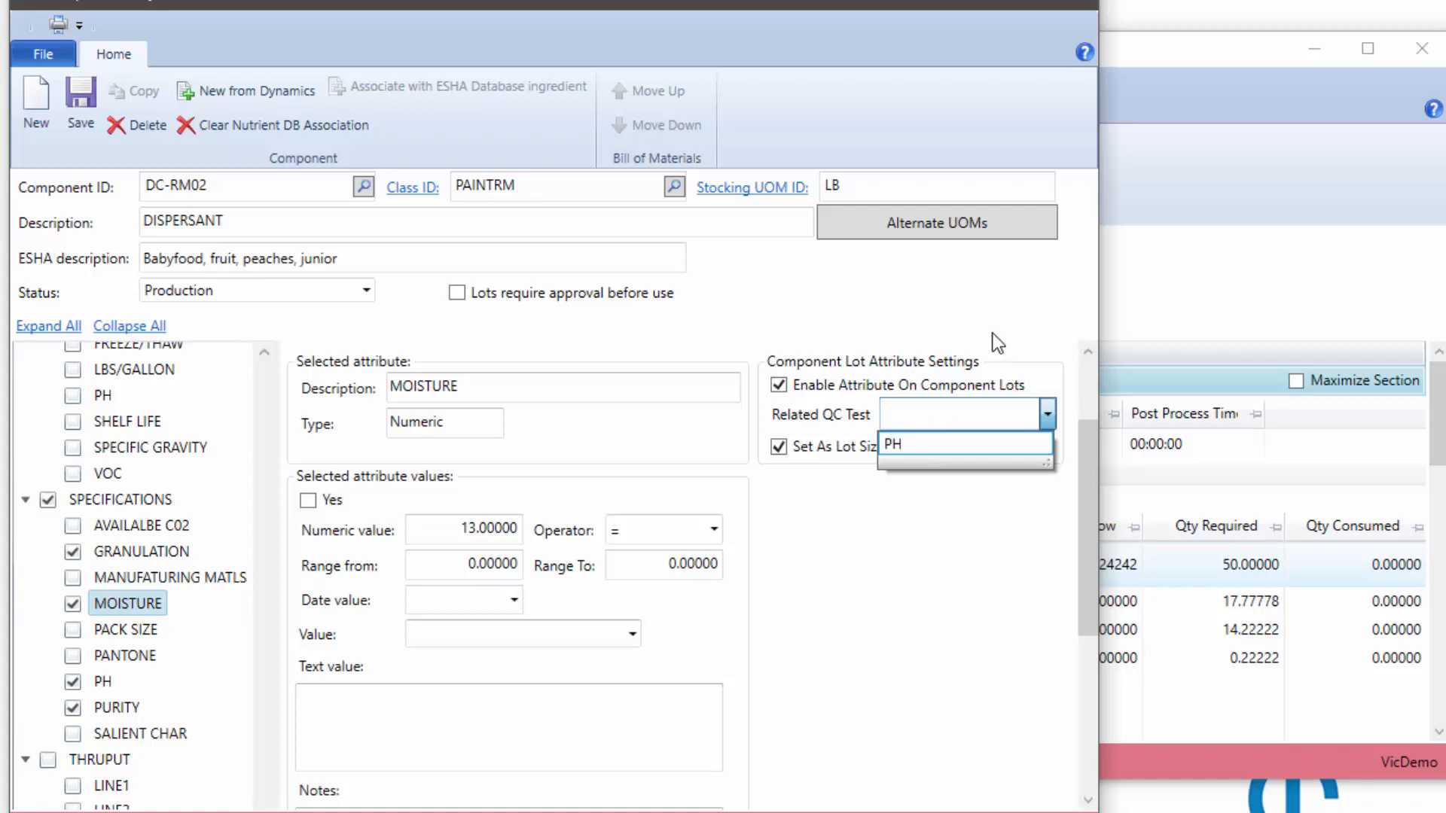
# Leave the Related QC Test blank, close the component record and open Component Lot Data
pyautogui.click(981, 411)
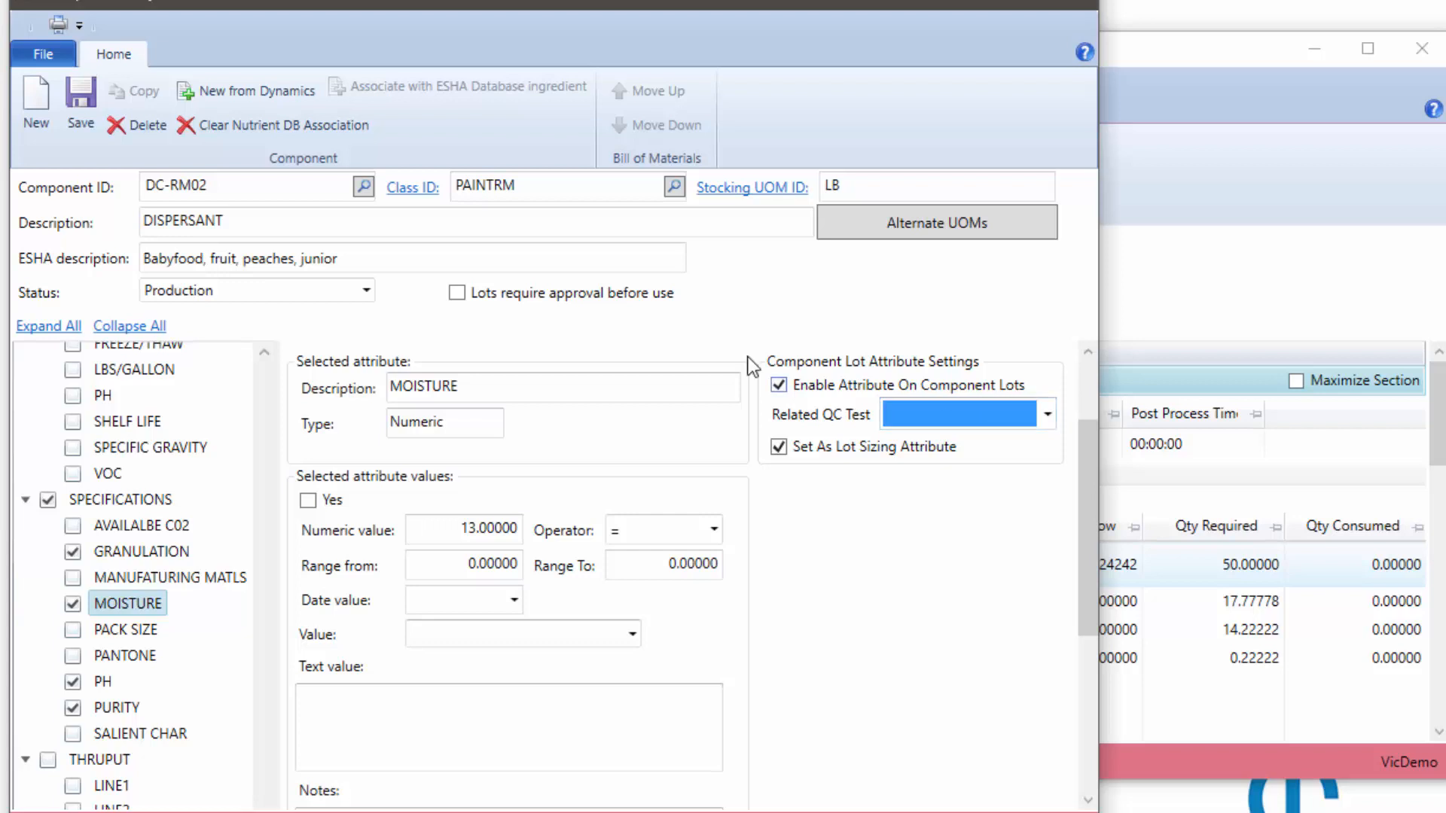
pyautogui.click(1081, 6)
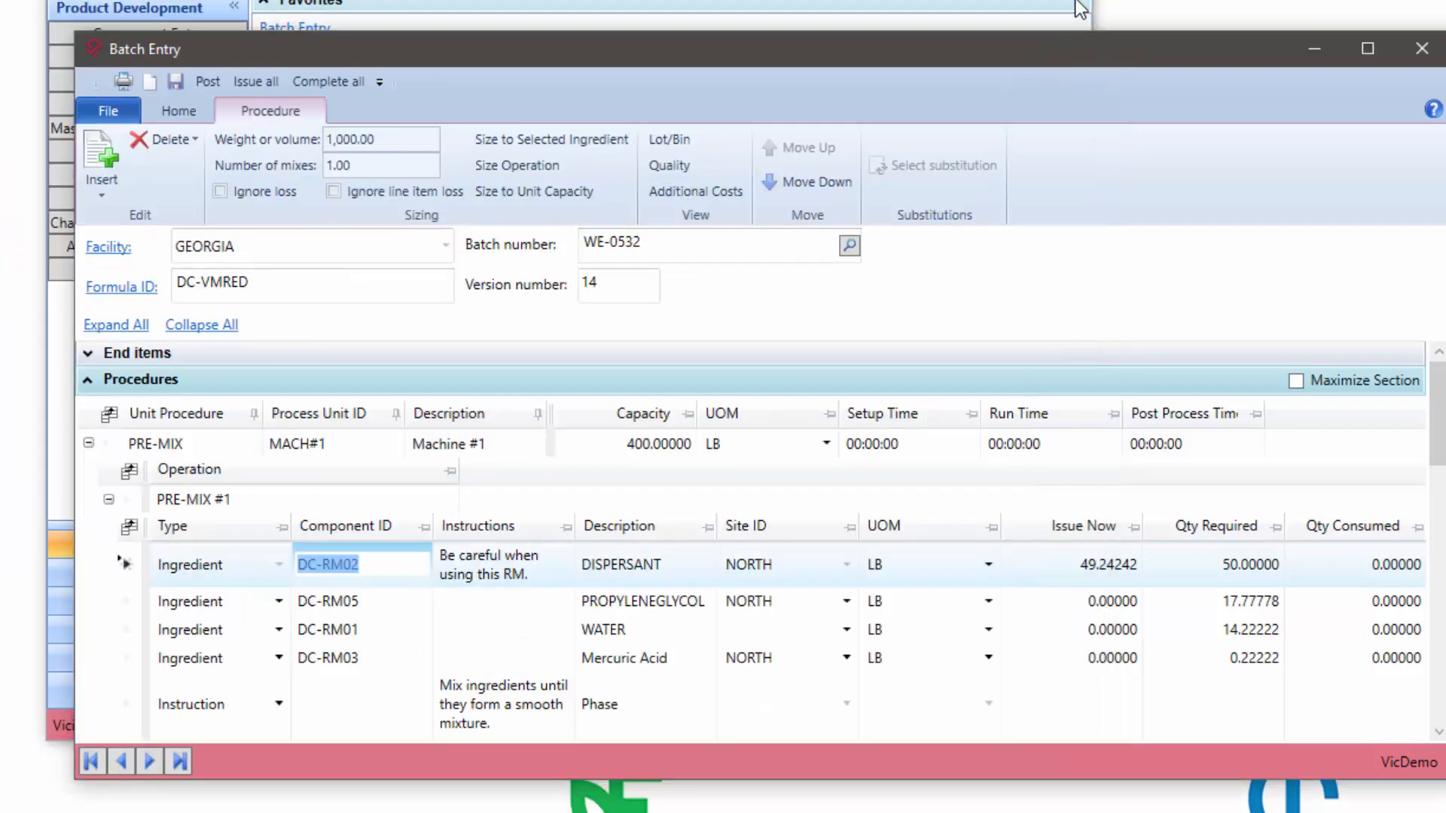
pyautogui.click(253, 2)
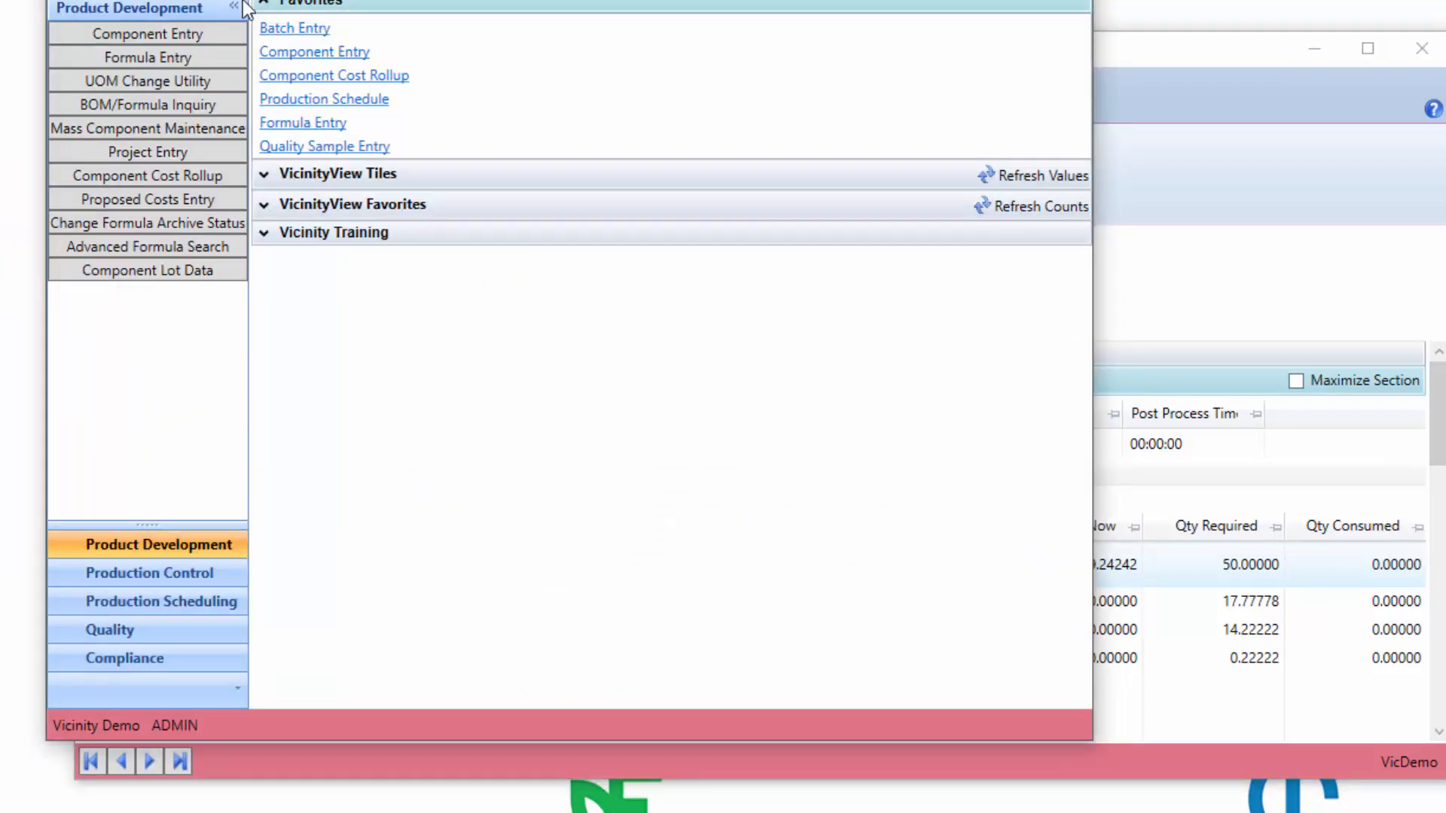
pyautogui.click(161, 270)
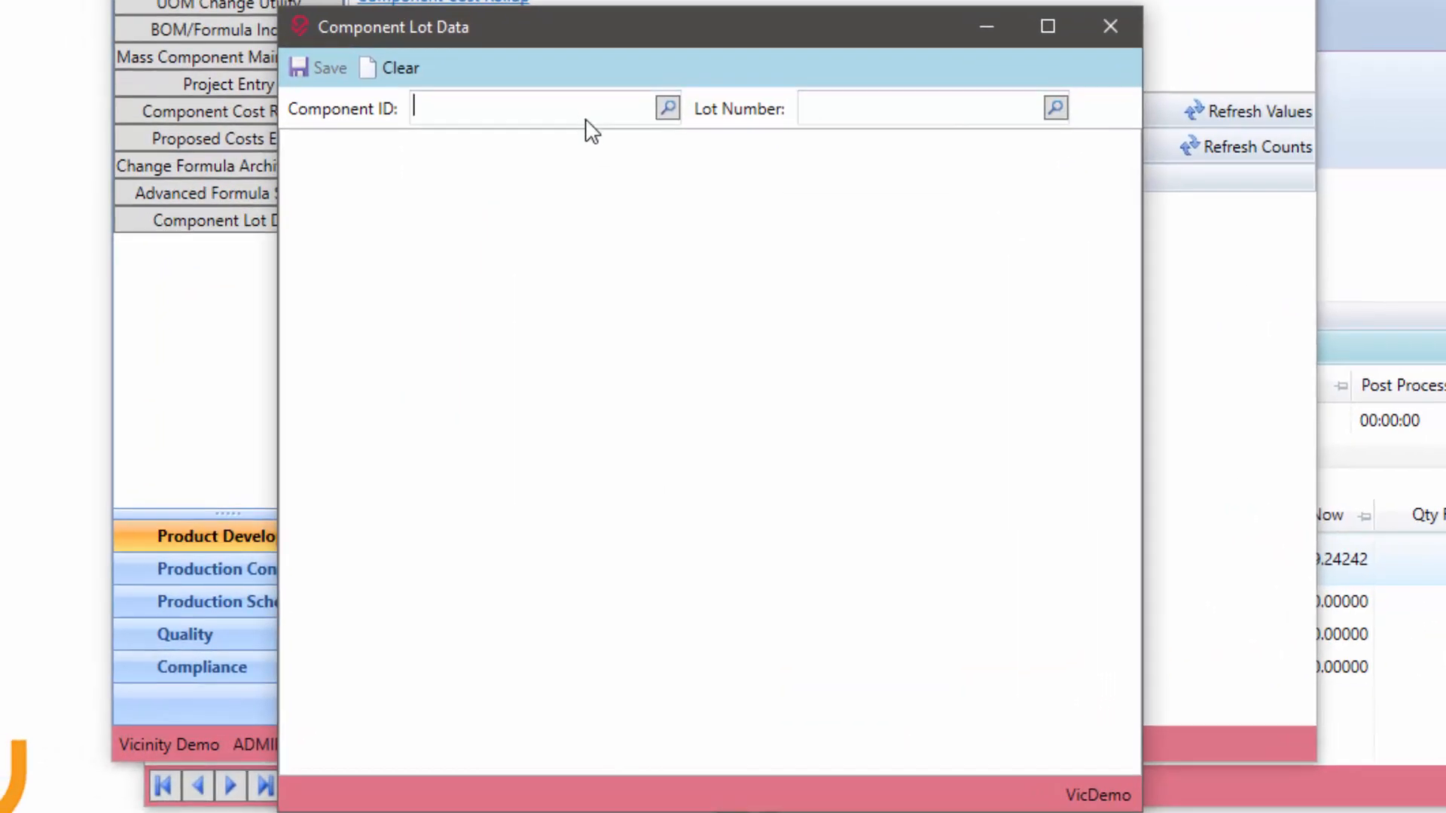
# Load lot 11111 of component DC-RM02 and check its MOISTURE numeric value
pyautogui.write('DC-RM02')
pyautogui.press('Tab')
pyautogui.click(1055, 109)
pyautogui.doubleClick(113, 4)
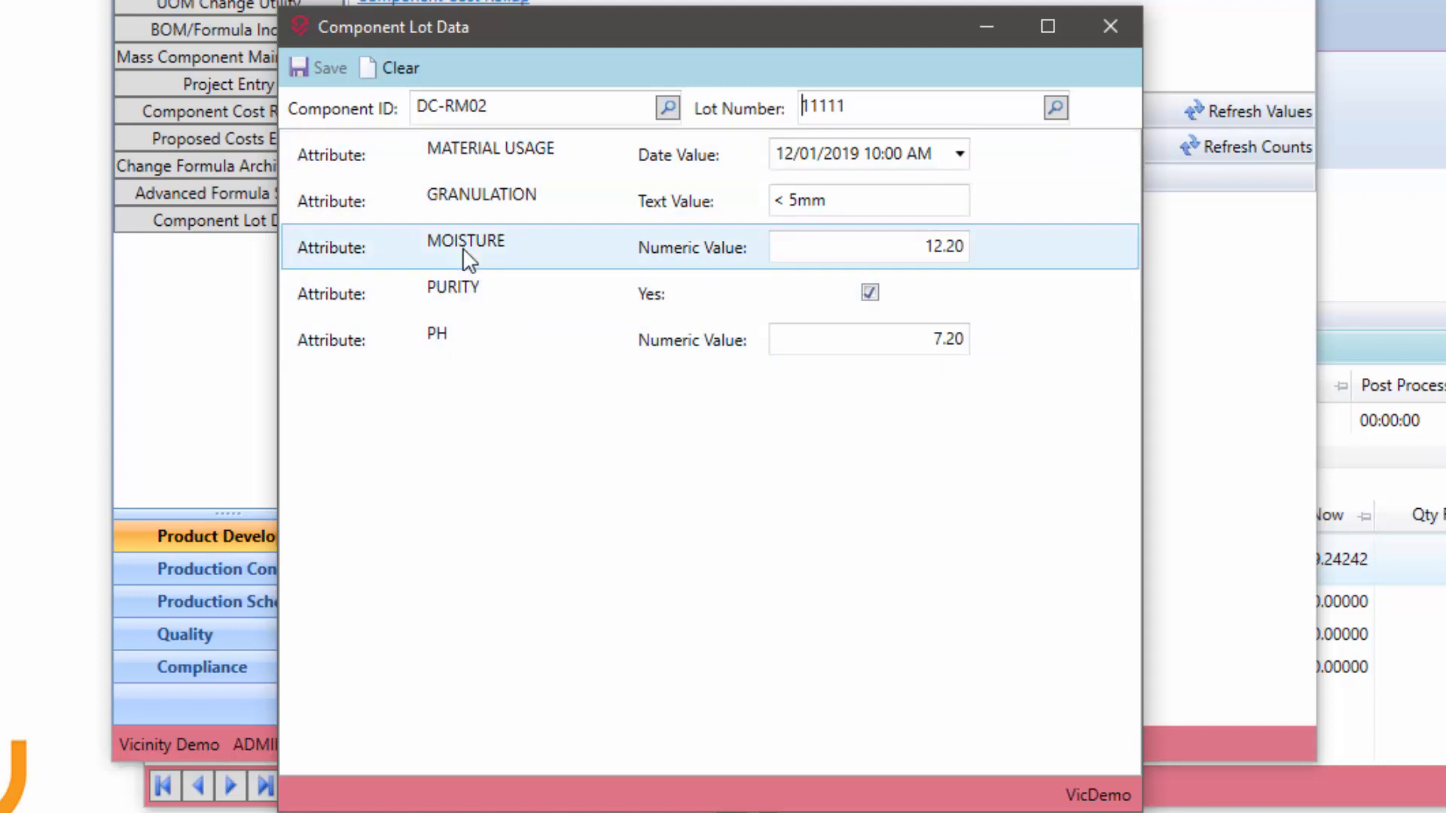
pyautogui.moveTo(911, 256); pyautogui.dragTo(1039, 272)
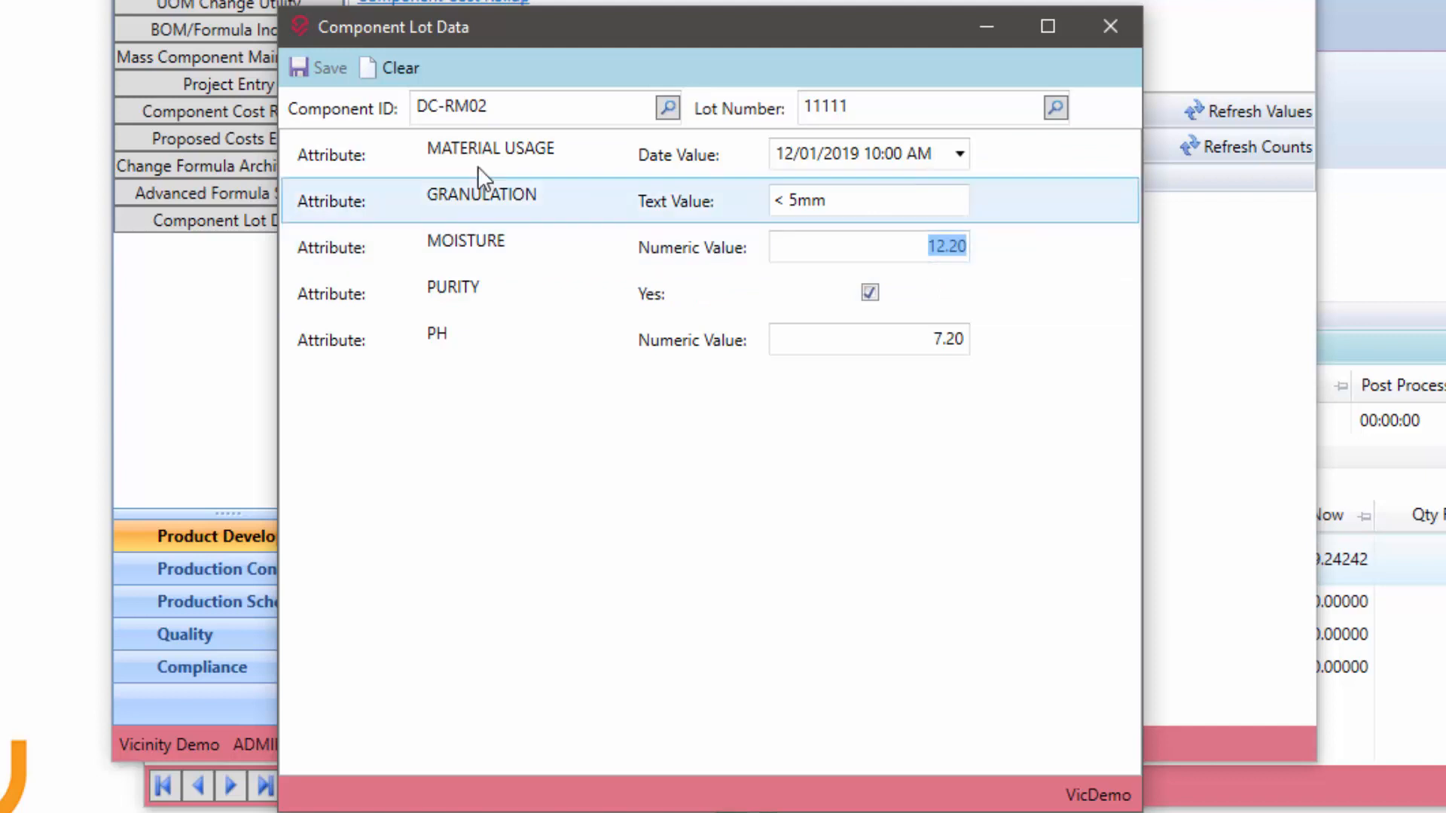
# Clear the lot data form, load lot VM001 of component DC-RM02 and check its MOISTURE numeric value
pyautogui.click(404, 67)
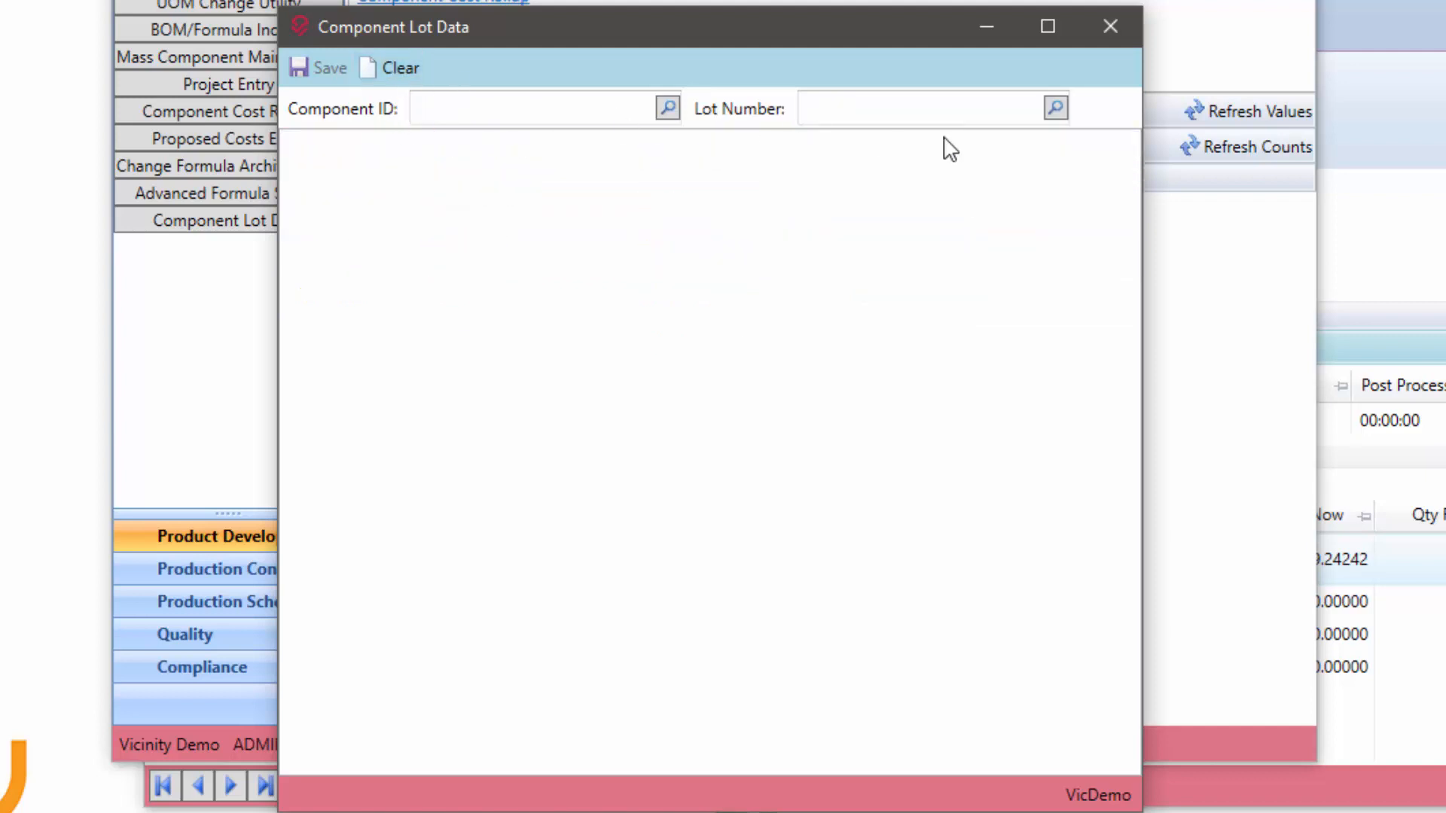
pyautogui.click(1055, 108)
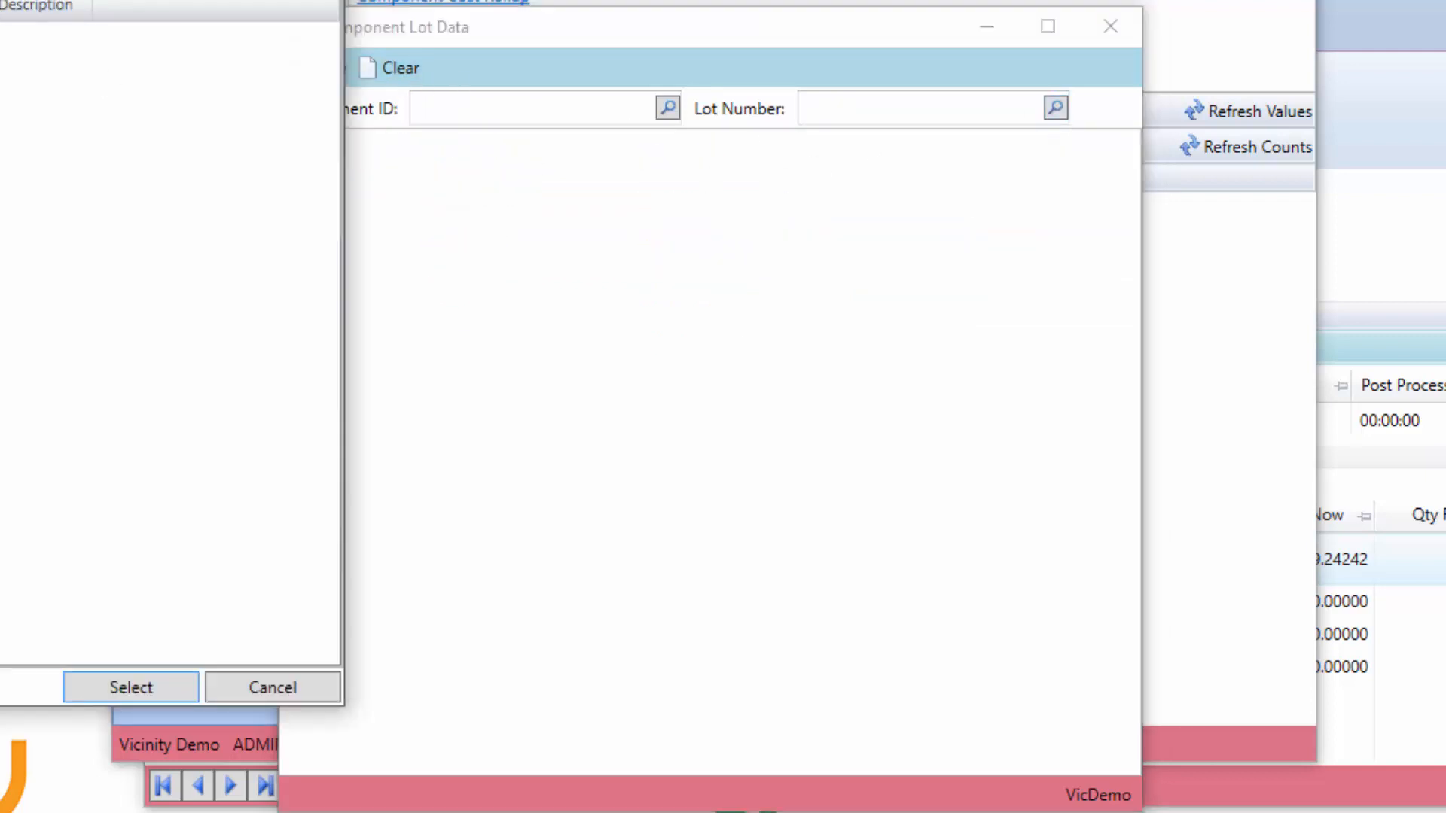
pyautogui.click(1062, 198)
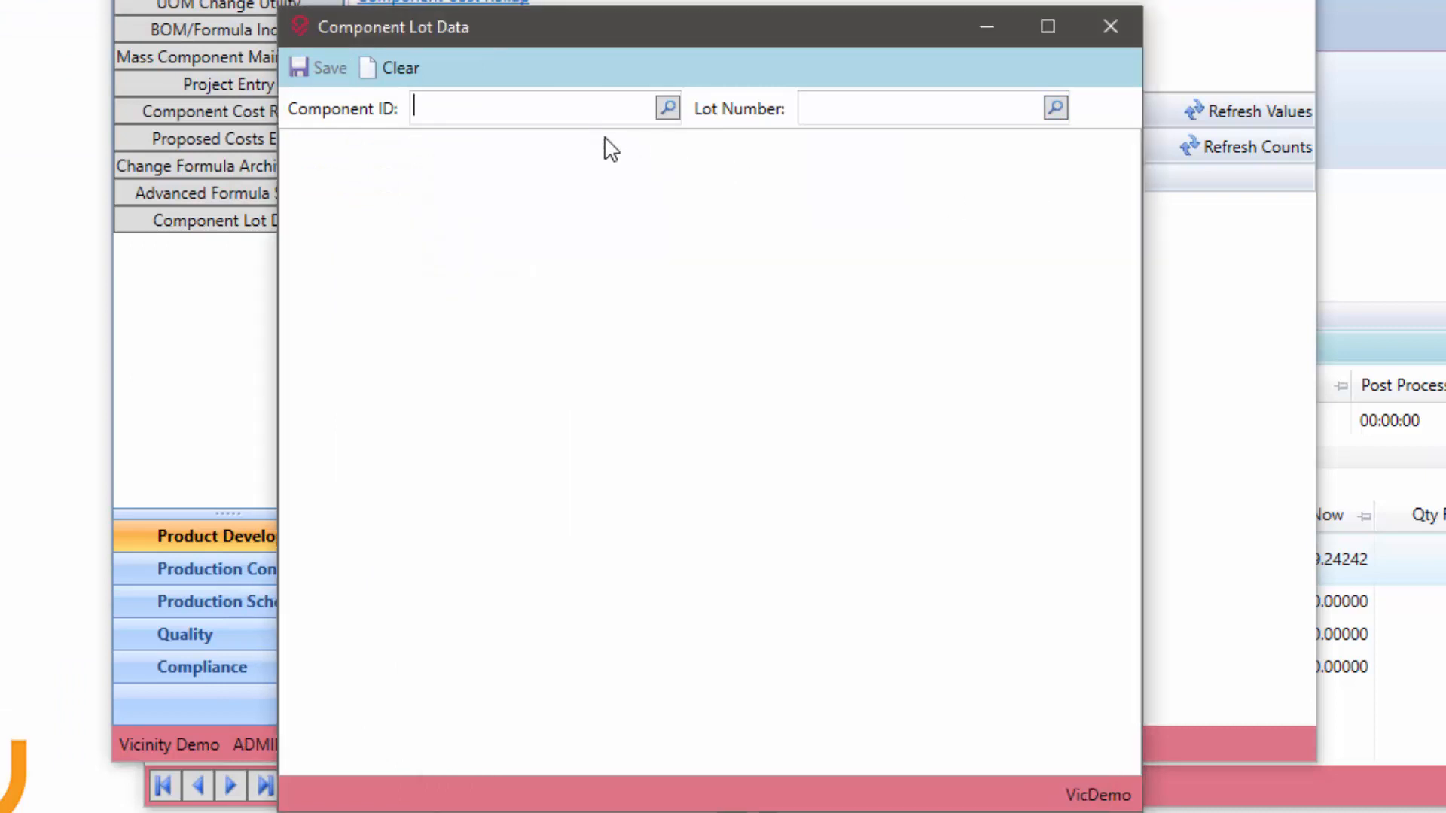
pyautogui.write('DC-RM02')
pyautogui.press('Tab')
pyautogui.click(1055, 108)
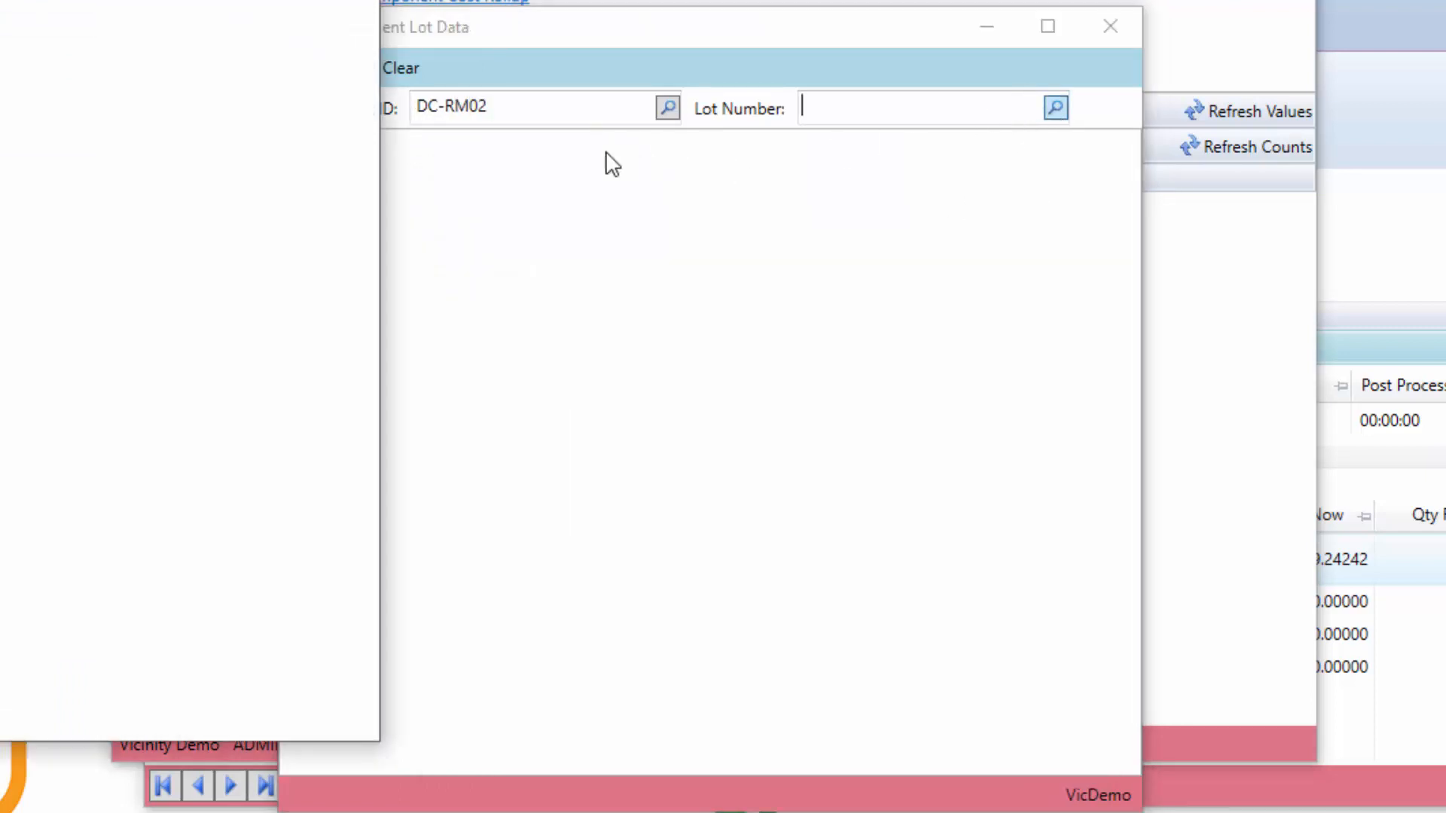
pyautogui.doubleClick(9, 219)
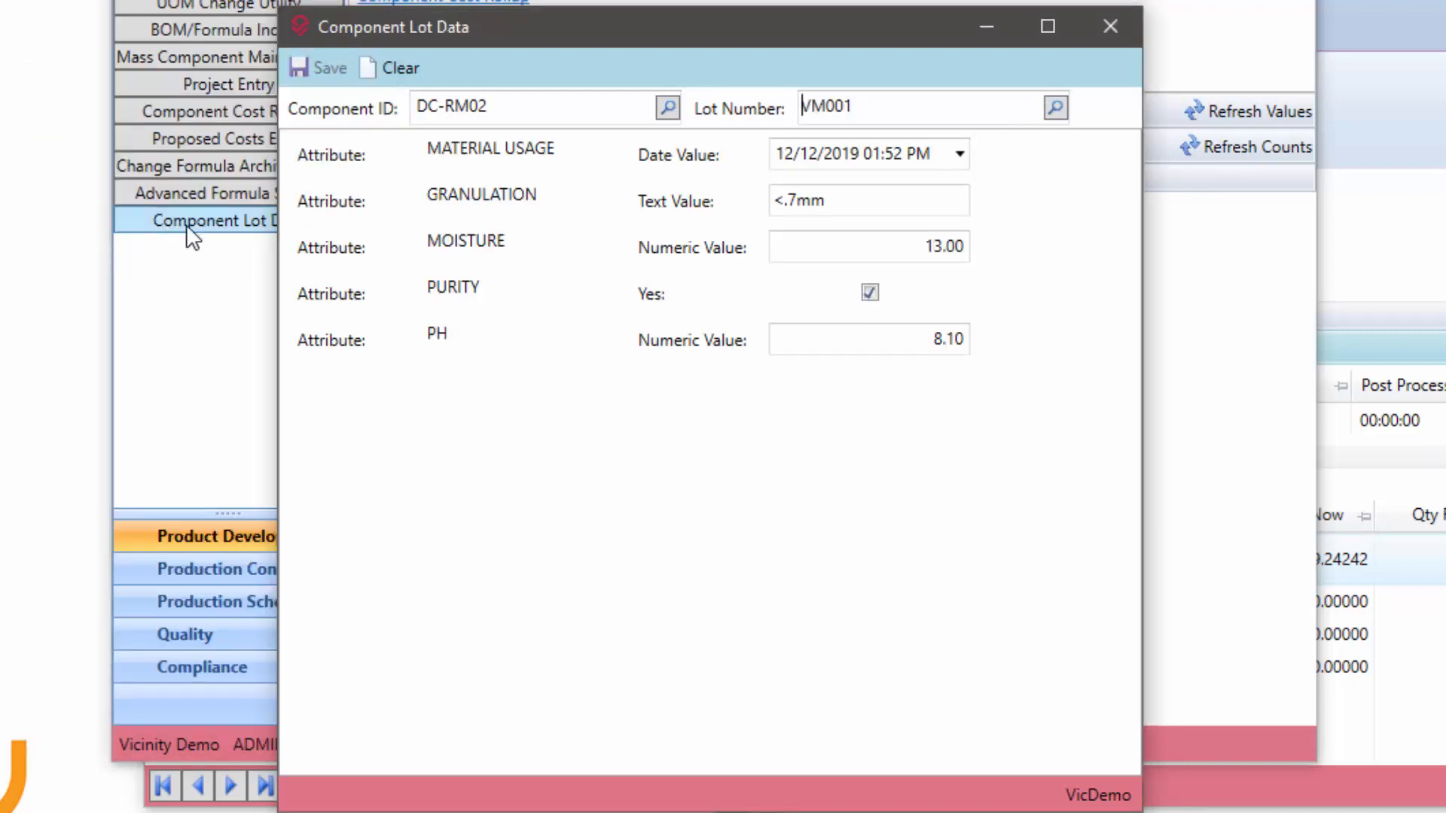
pyautogui.click(933, 249)
pyautogui.moveTo(998, 254); pyautogui.dragTo(999, 255)
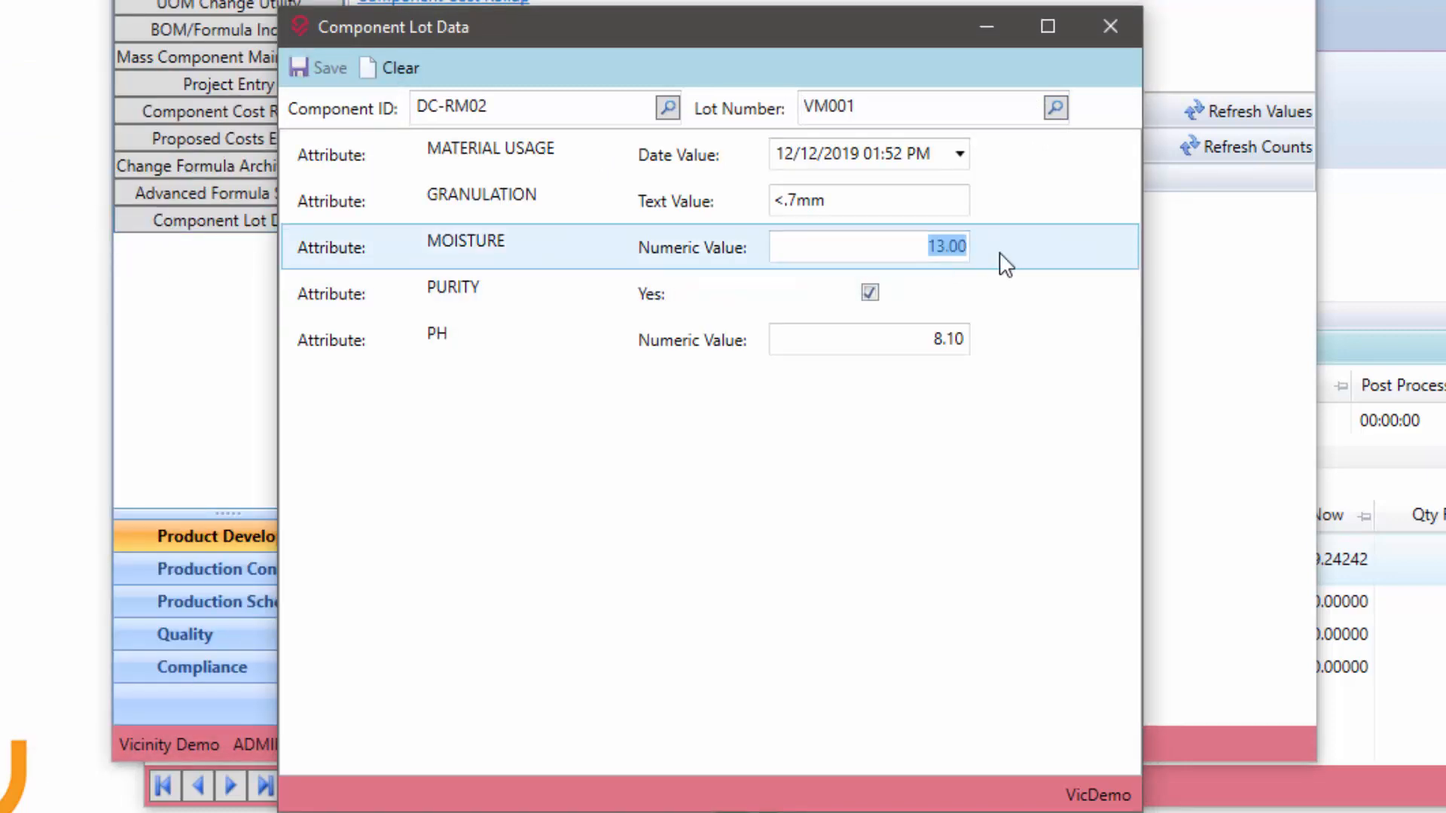
# Replace the lot number with VM013 from the lot lookup to view that lot's attribute values
pyautogui.click(949, 109)
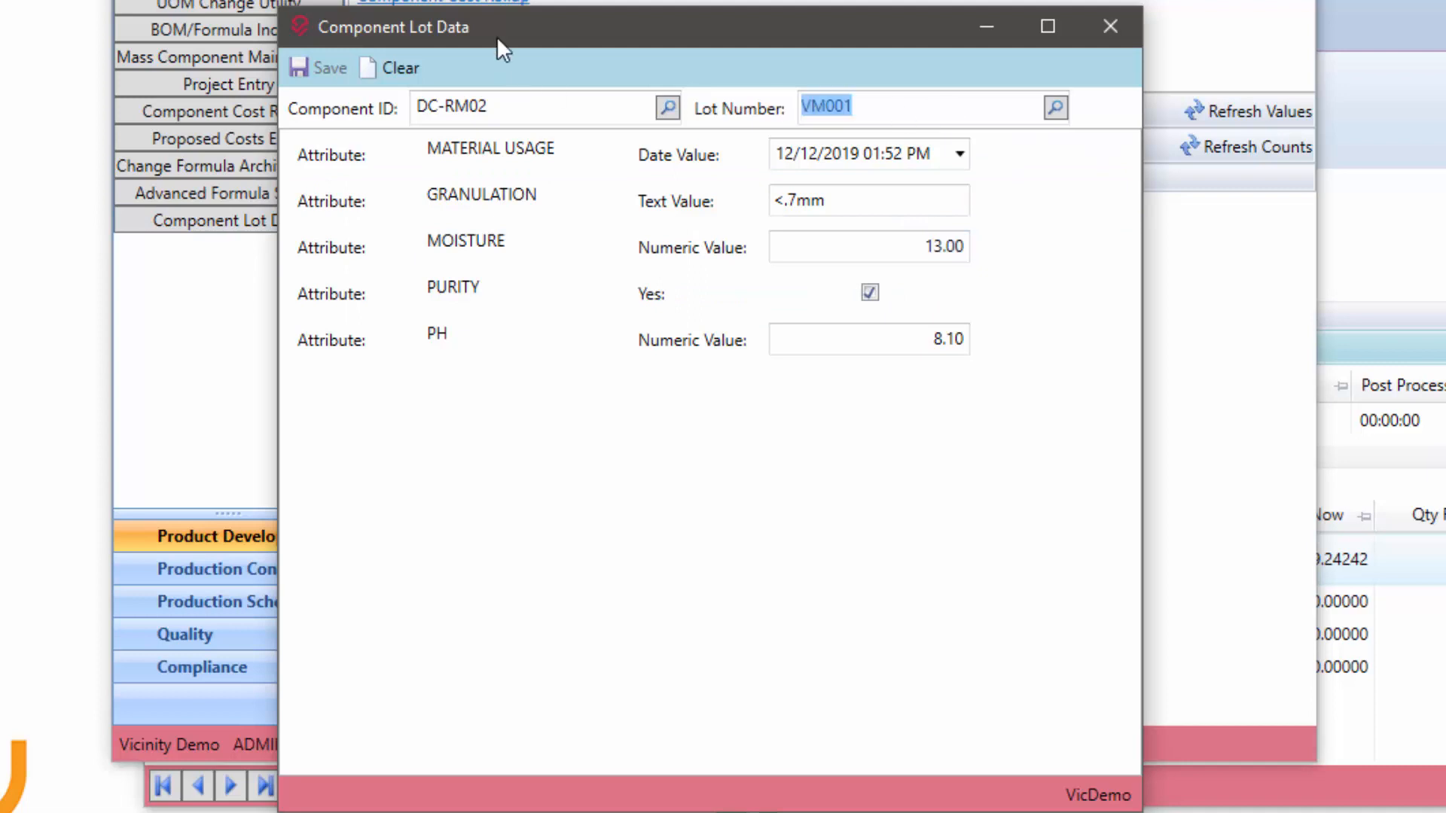
pyautogui.press('BackSpace')
pyautogui.click(1055, 107)
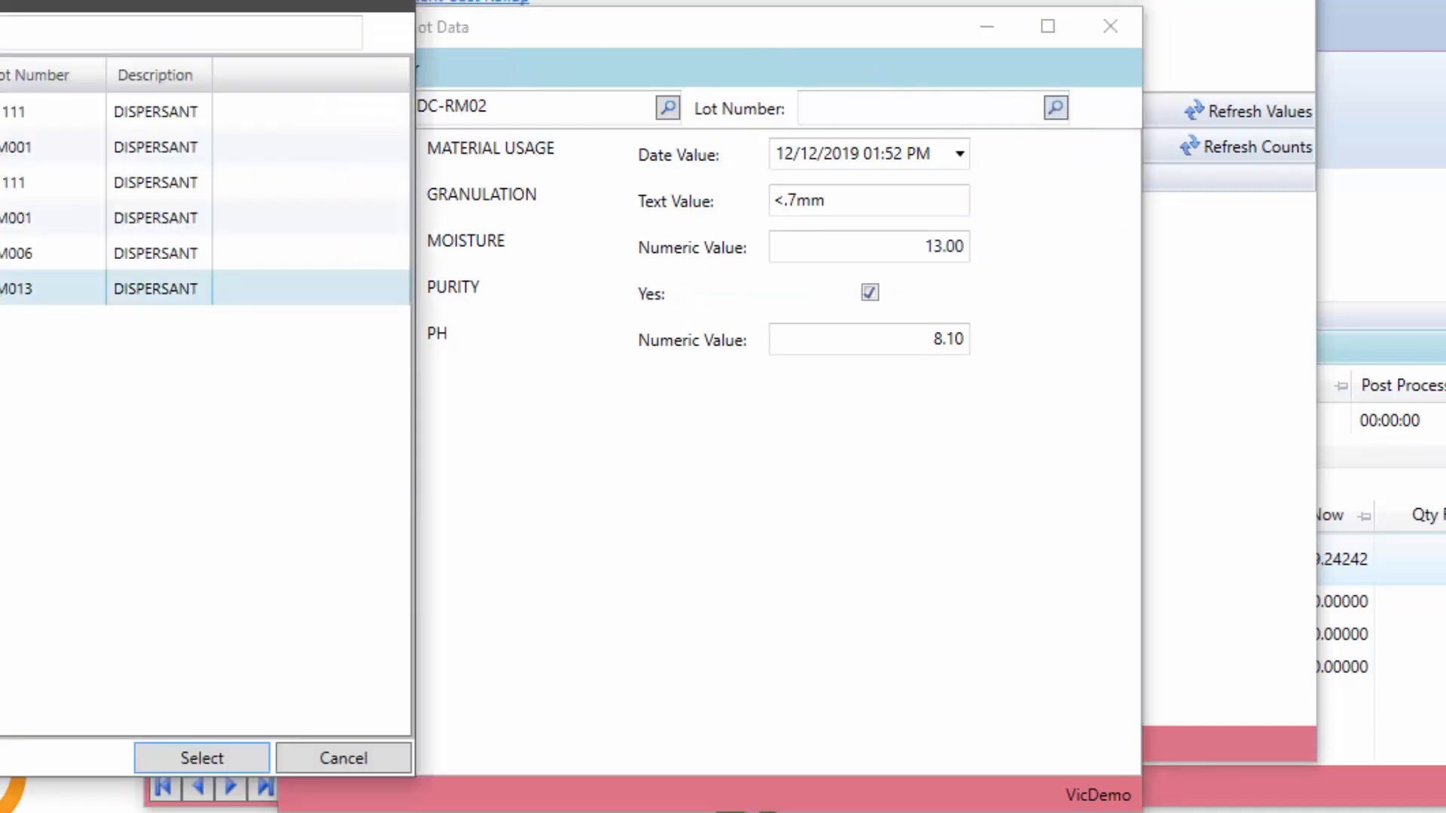
pyautogui.doubleClick(15, 289)
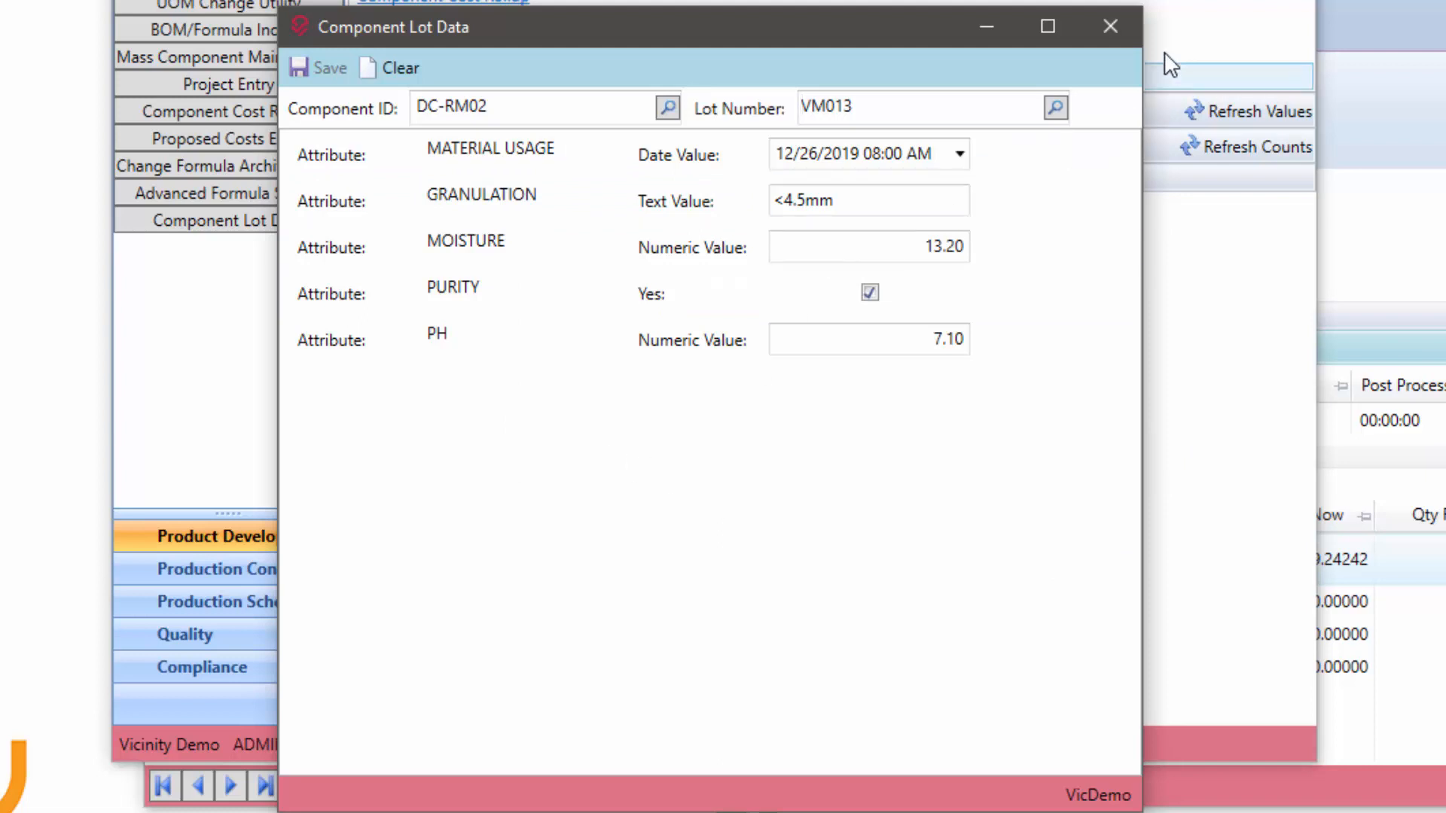
# Close Component Lot Data and open the lot selection for DC-RM02 in batch WE-0532
pyautogui.click(1109, 28)
pyautogui.click(1399, 87)
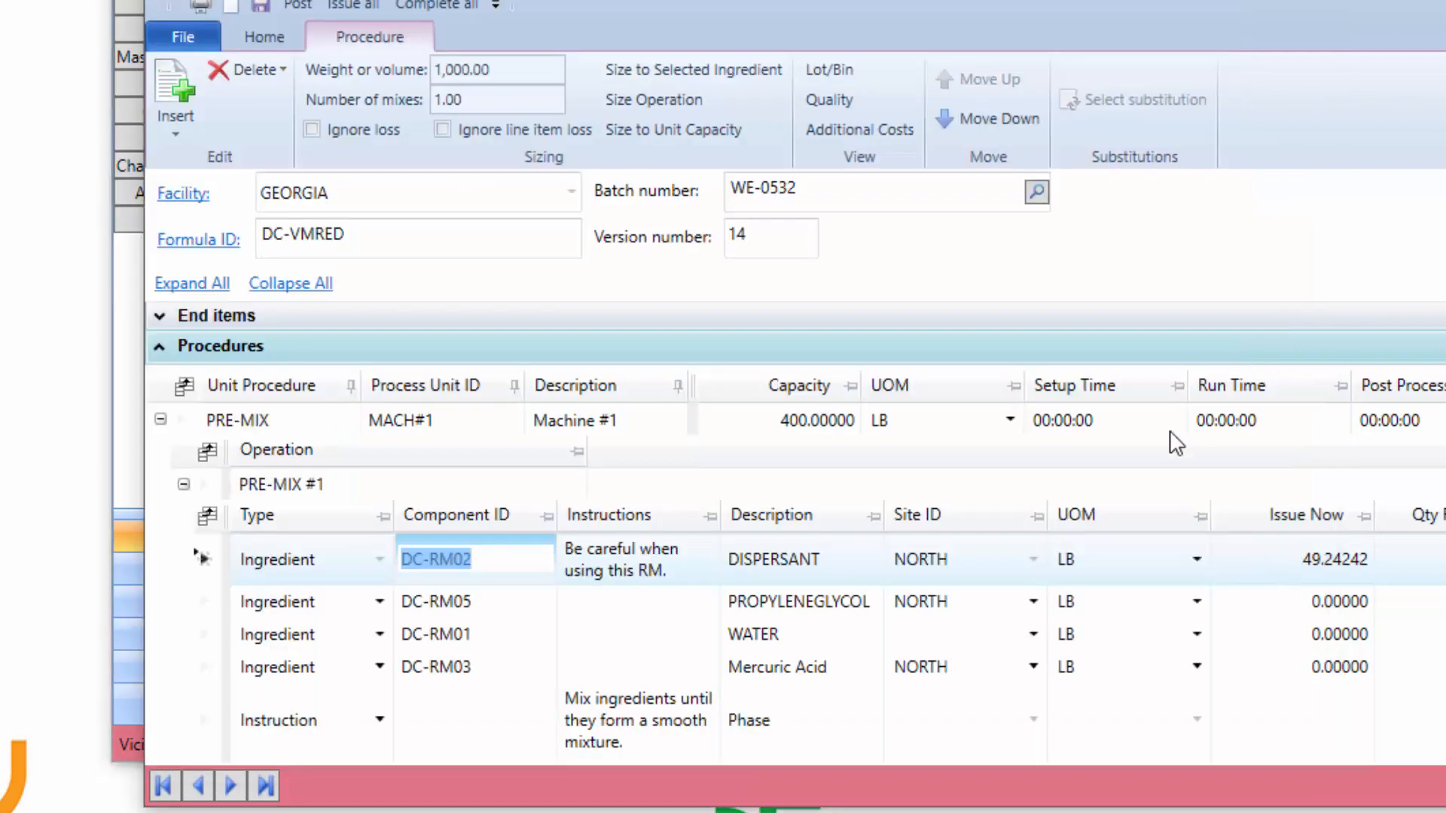
pyautogui.click(828, 69)
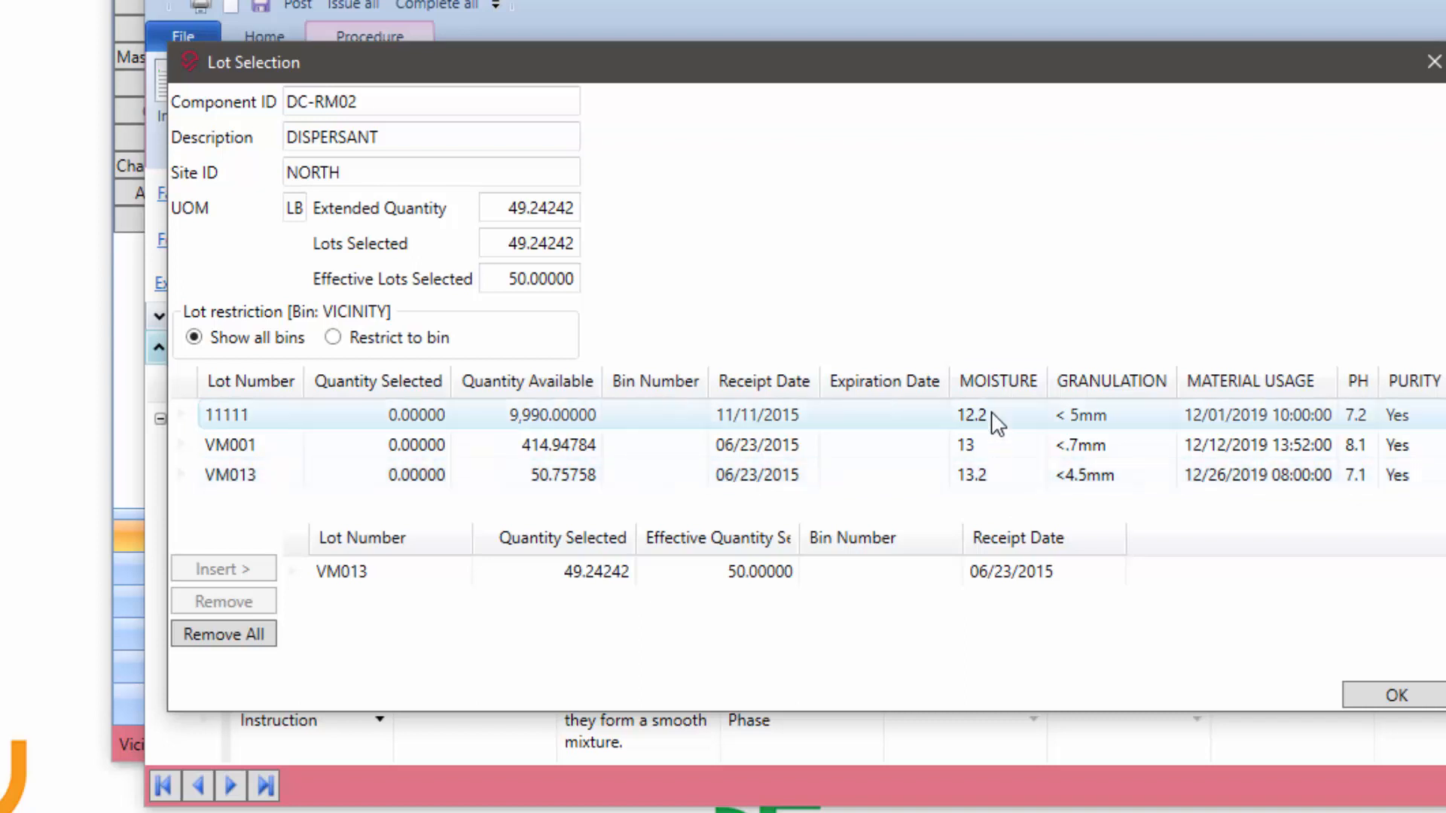
# Compare the MOISTURE values of lots 11111, VM001 and VM013, and close the lot selection
pyautogui.click(994, 417)
pyautogui.click(1012, 444)
pyautogui.click(1036, 474)
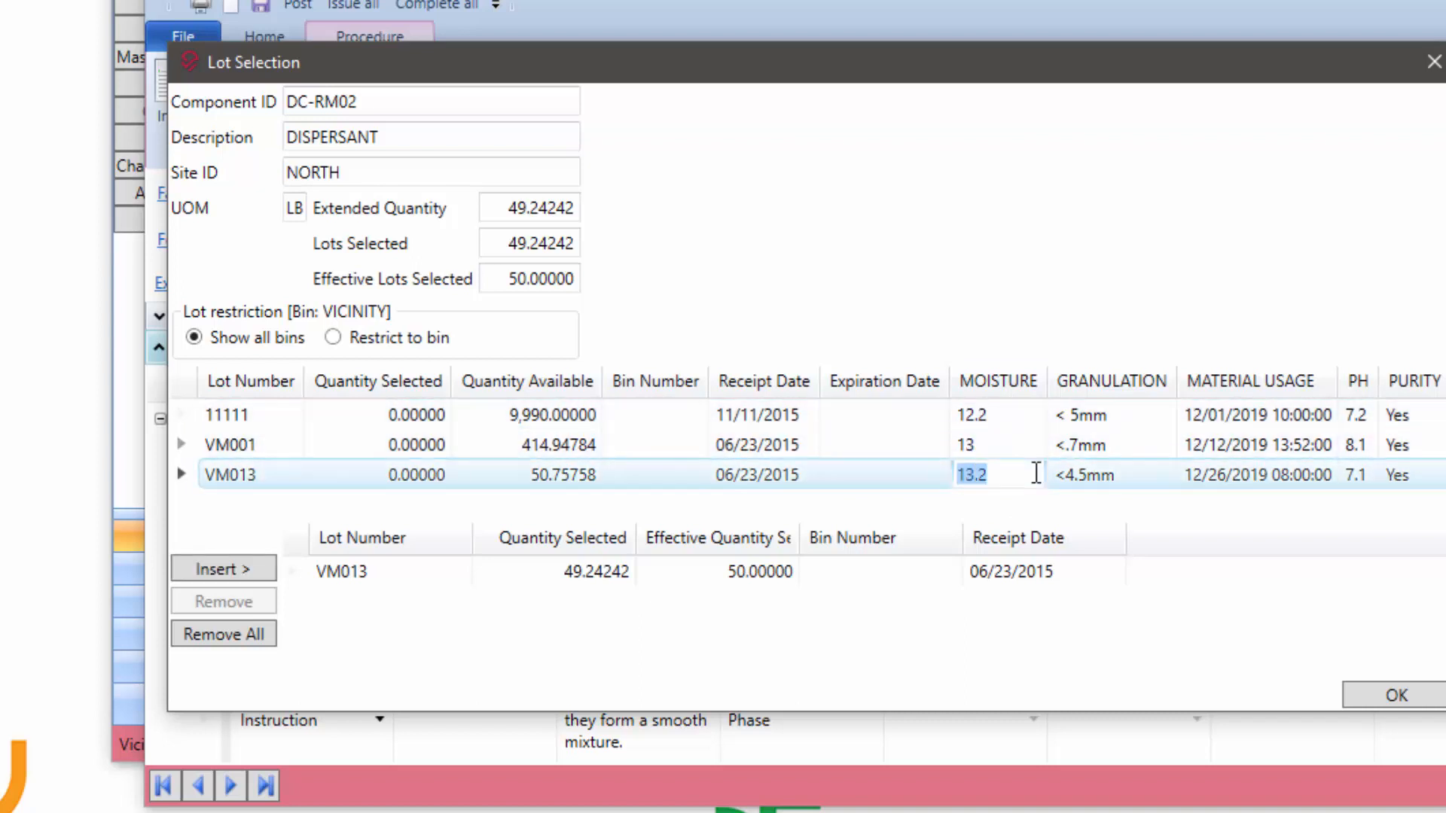
pyautogui.click(1006, 447)
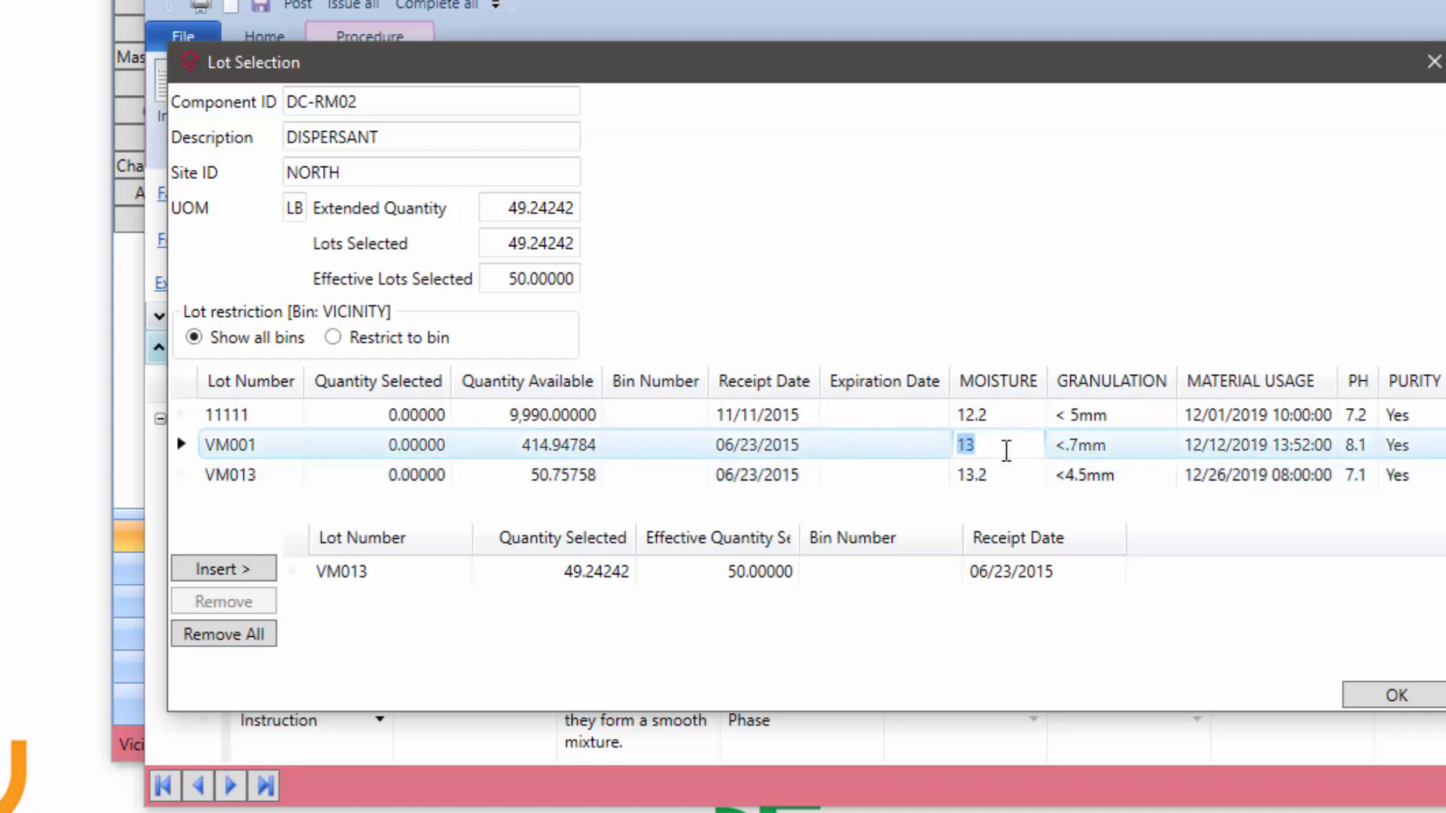
pyautogui.click(1385, 685)
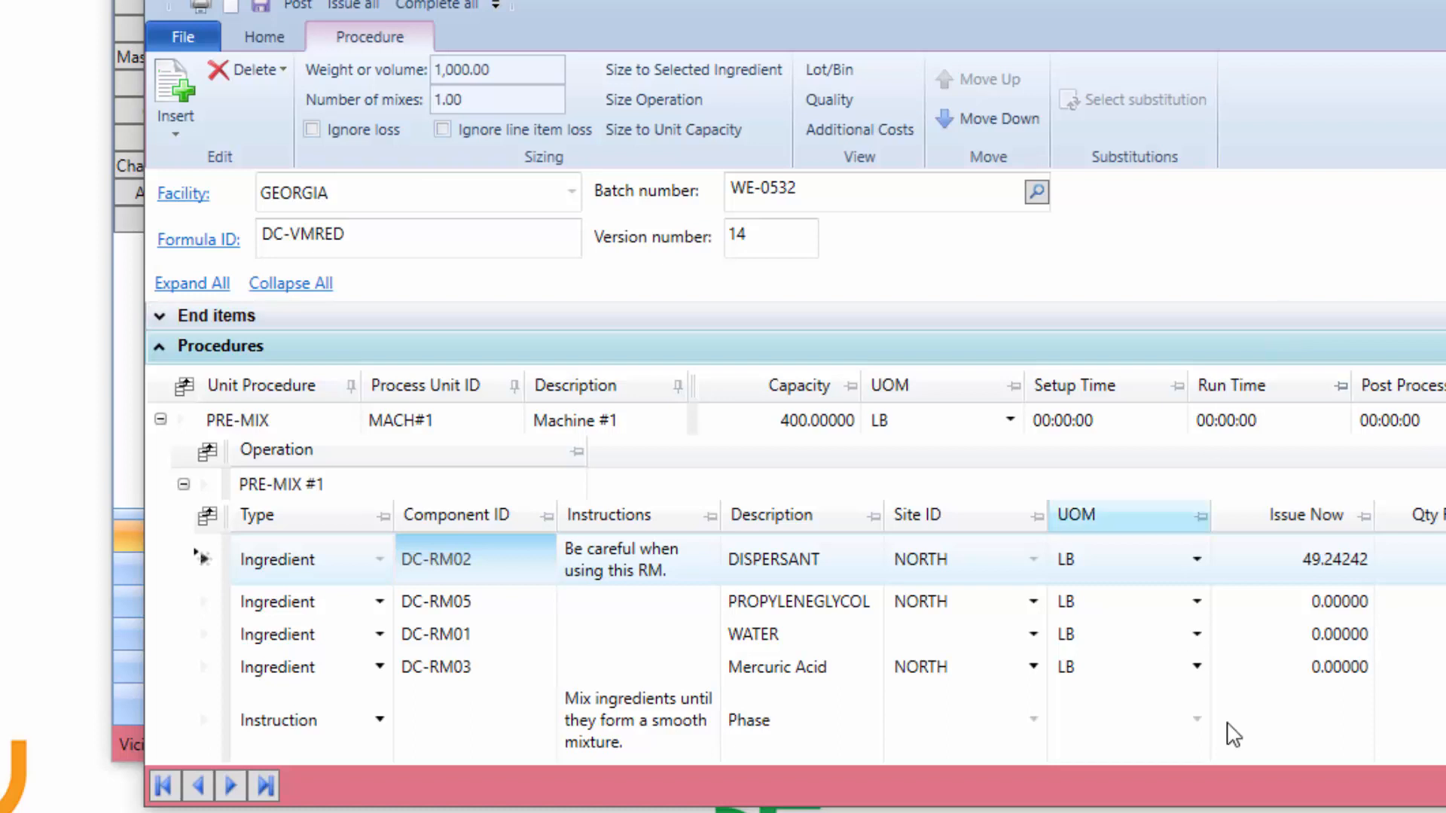
# Examine the Issue Now quantities of ingredients DC-RM05 and DC-RM02 in the PRE-MIX #1 operation
pyautogui.click(1345, 608)
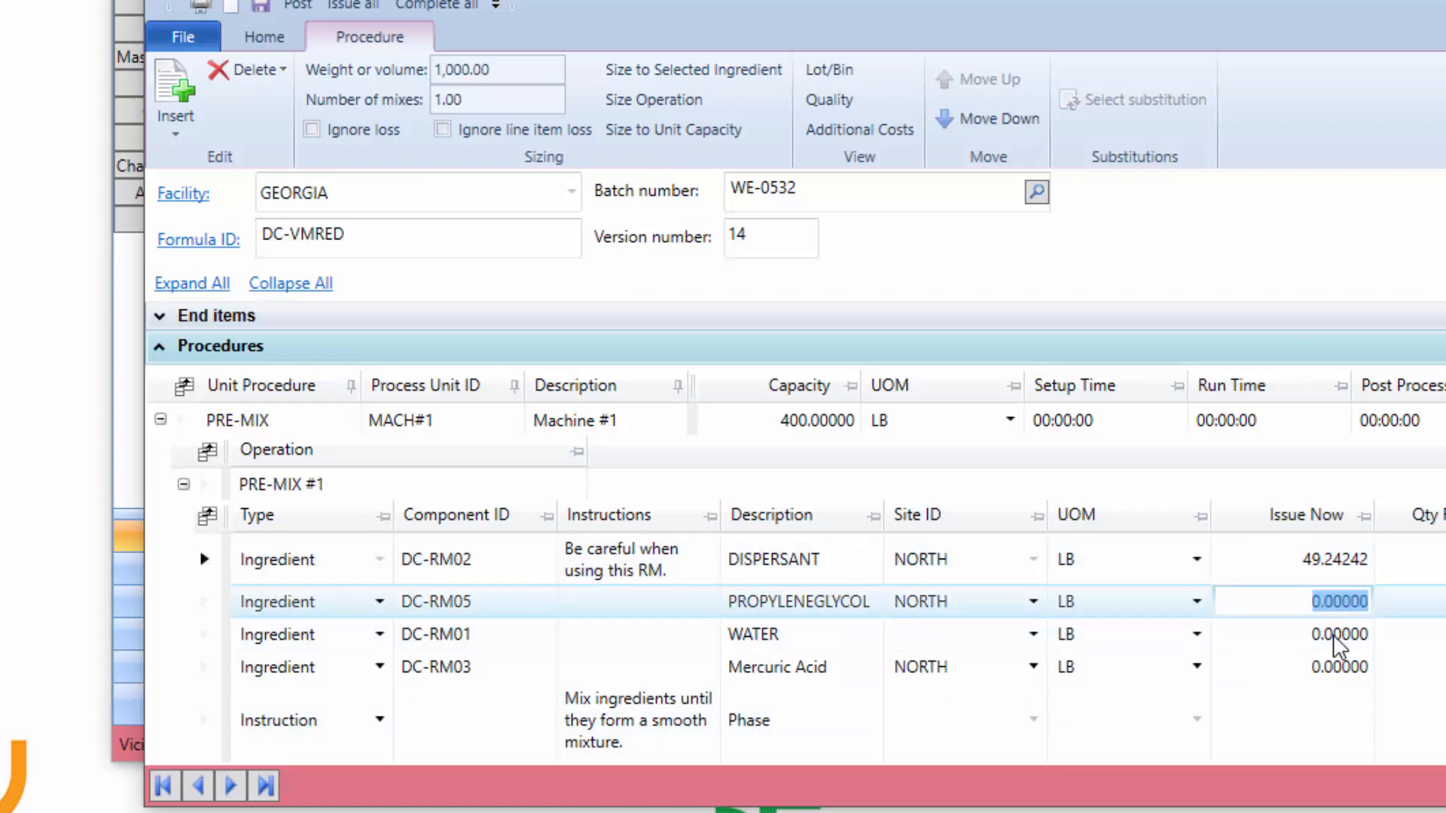
pyautogui.click(1315, 568)
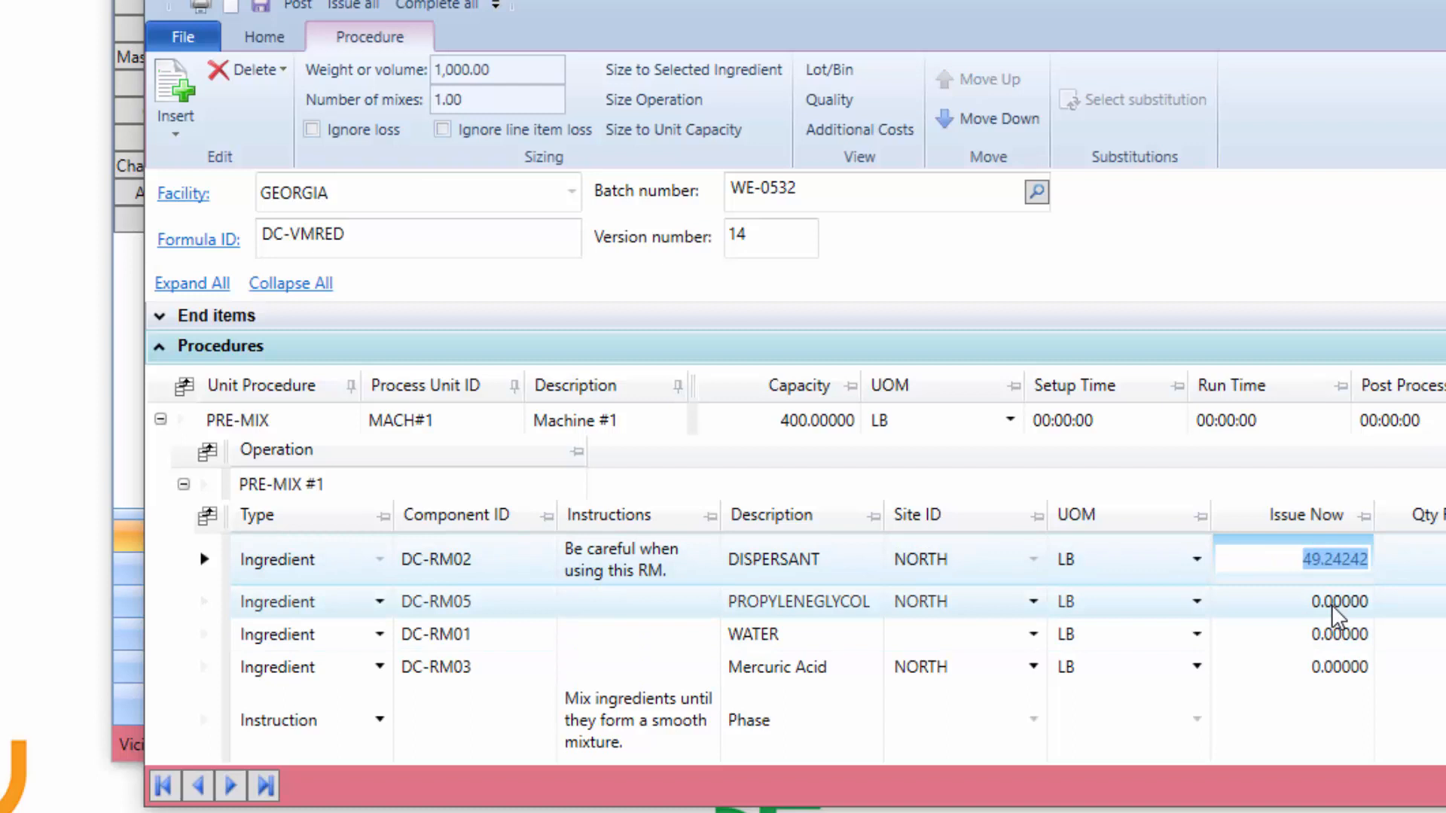